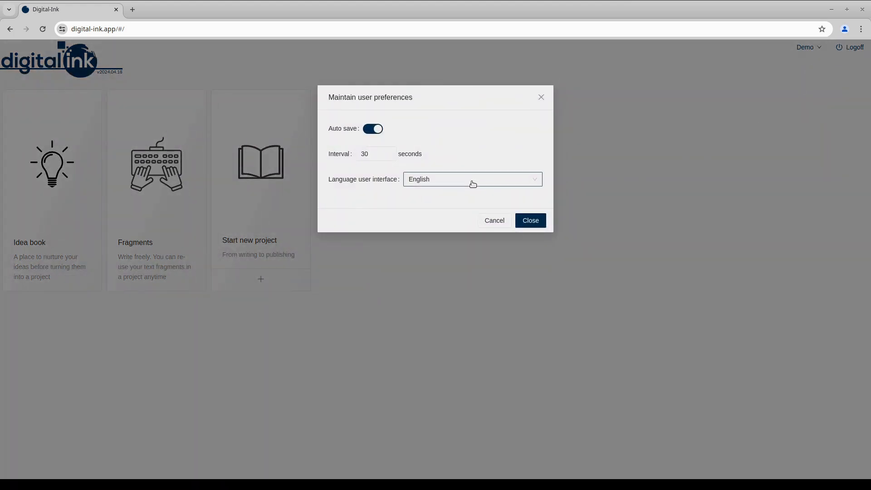
Check the available interface languages, set the auto-save interval to 60 seconds and close the user preferences.
left_click(471, 180)
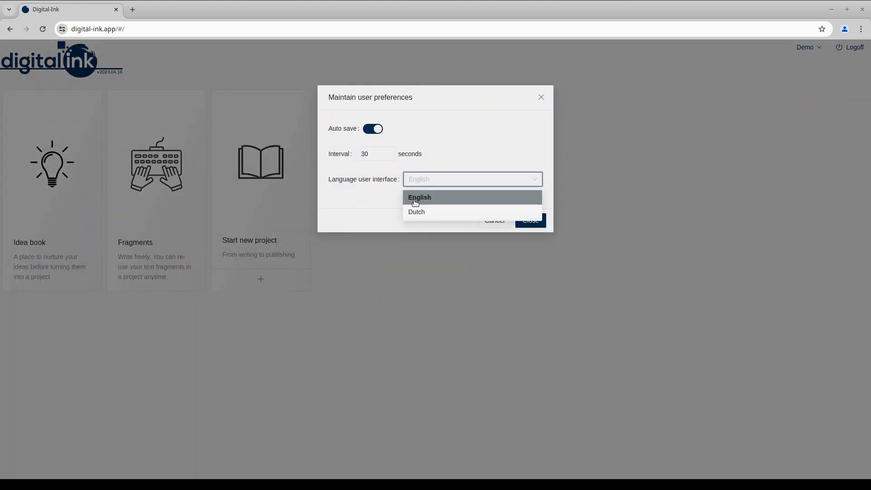
left_click(395, 130)
double_click(370, 154)
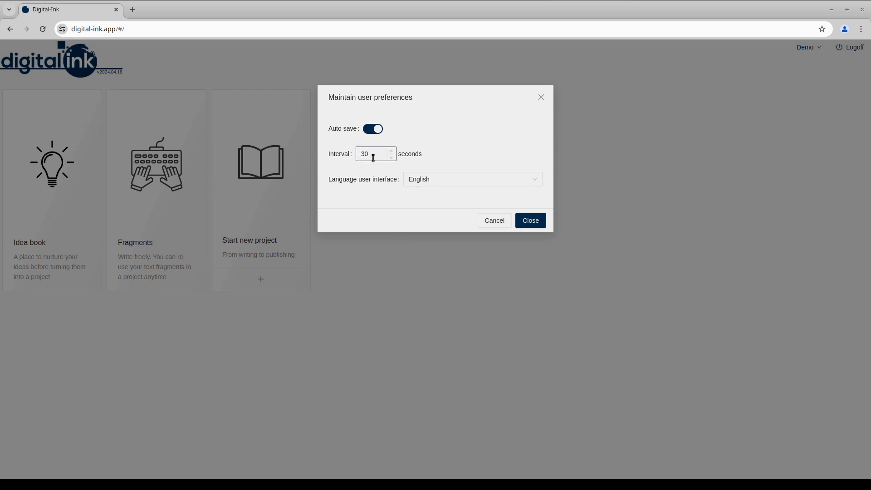
type("60")
left_click(531, 222)
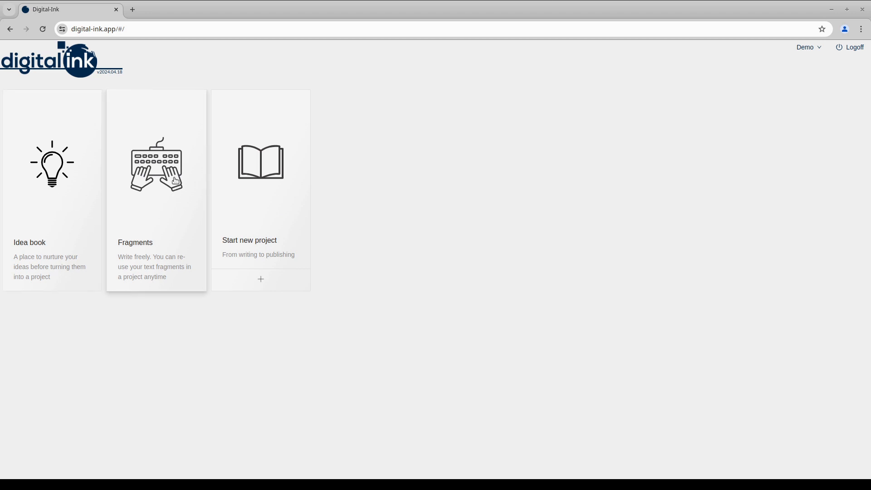
Create an idea titled "the green stone" in the idea book and enter its outline about a young man finding a magical stone.
left_click(52, 181)
left_click(47, 235)
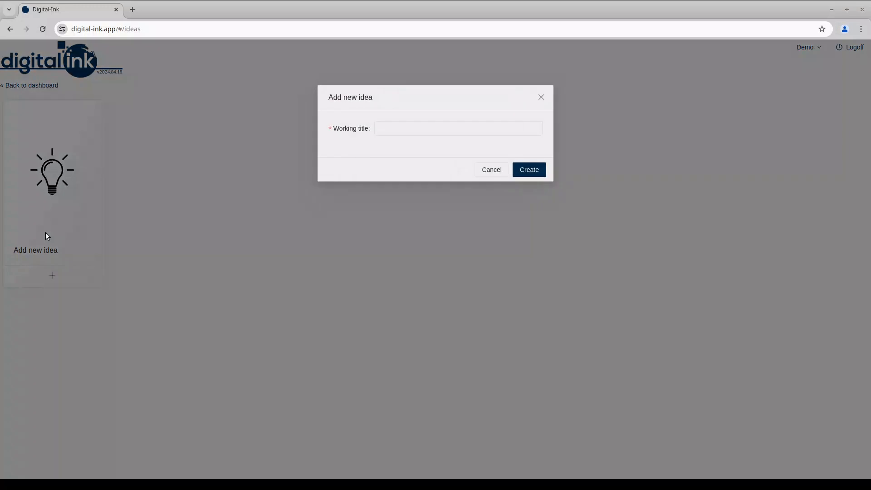
left_click(396, 129)
type("the green stone")
key("Return")
left_click(288, 264)
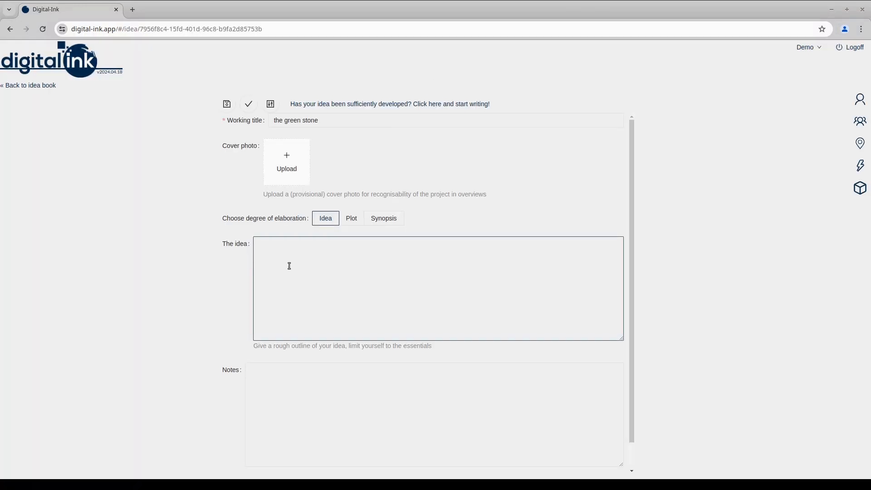
type("A young man finds a green stone with magical powers. His life is no longer safe when an evil force tries to take the stone from him. He is approached by a figure who claims to be the keeper of the stone and together they go on a journey to bring the stone to a safe place. But it turns out he's been duped.")
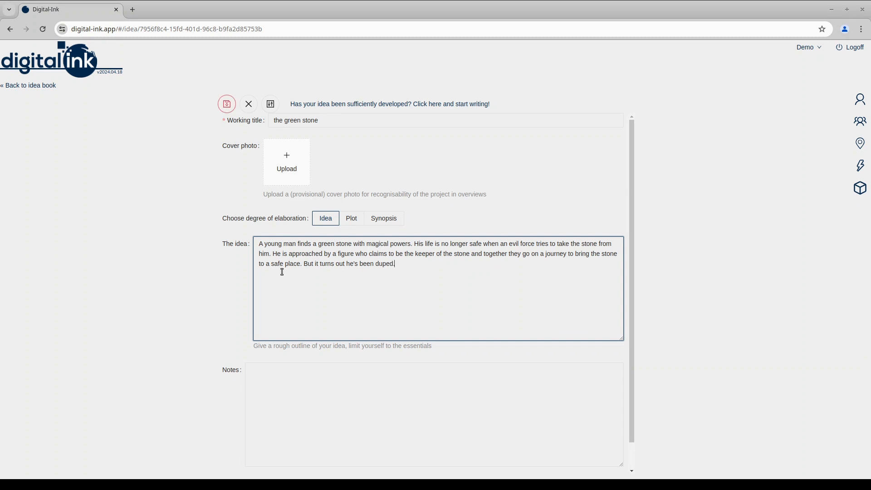
Upload green-stone.jpg as the idea's cover photo, then save and close the idea.
left_click(286, 164)
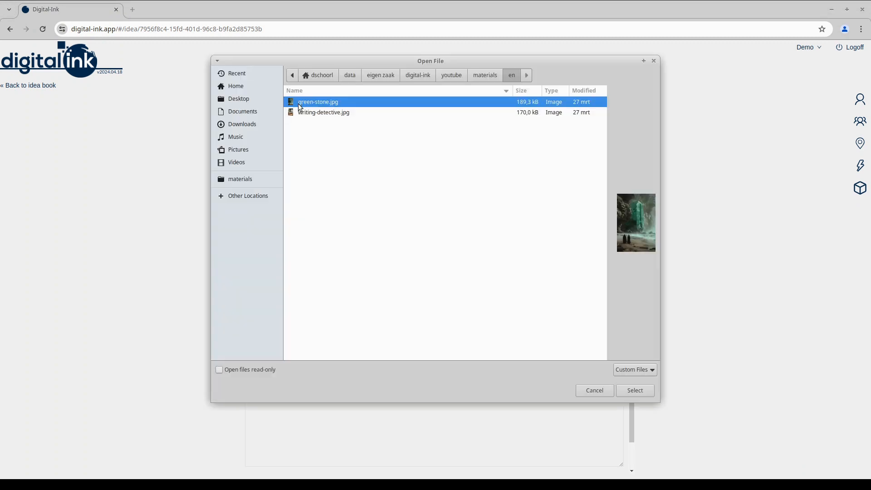
left_click(638, 395)
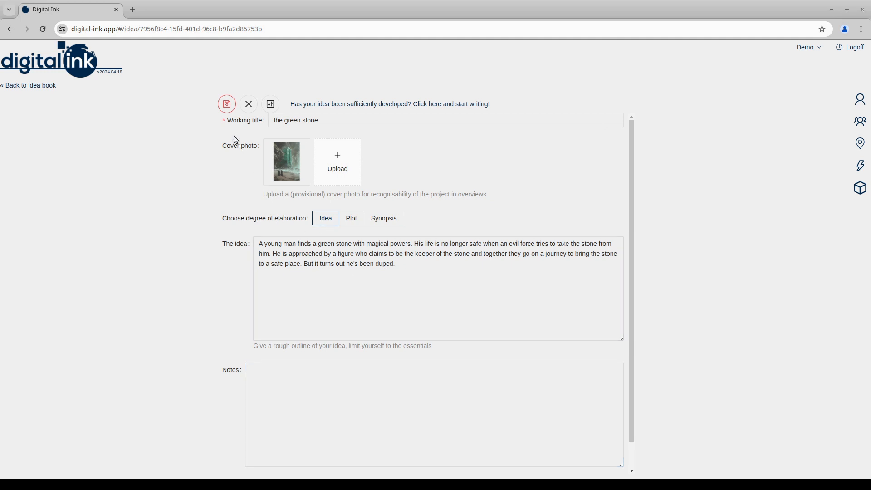
left_click(227, 104)
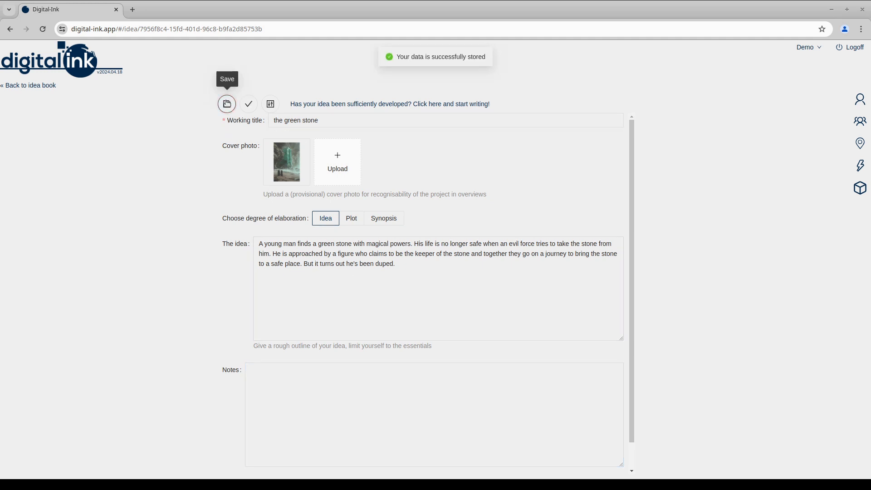
left_click(249, 104)
Create an idea titled "the writing detective" and enter its outline about a new detective hunting the country's most wanted criminal.
left_click(45, 194)
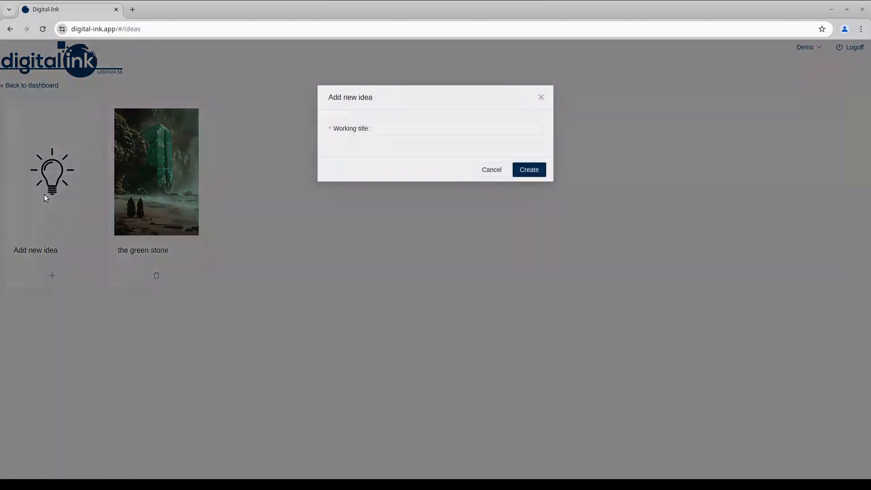
left_click(377, 129)
type("the writing detective")
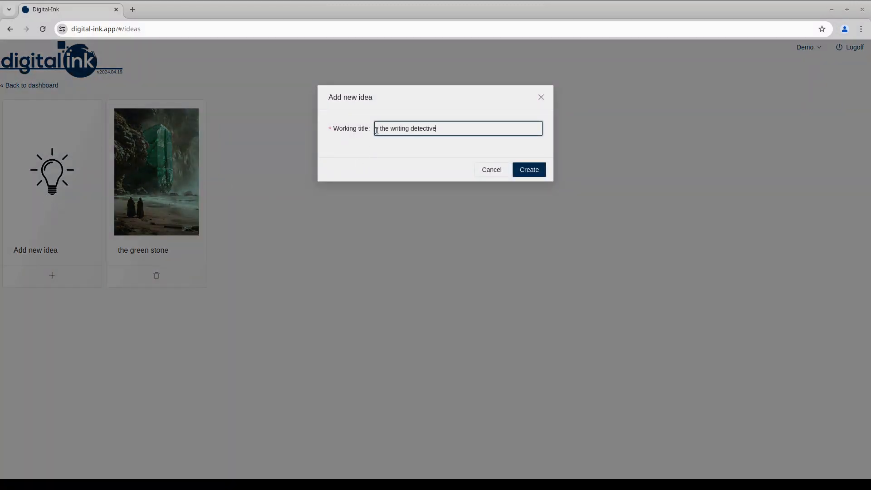
key("Return")
left_click(376, 258)
type("Hugo Peters, widower and brand new detective, is trying to get his own agency off the ground. While awaiting his first assignment, he tries to find the country's most wanted criminal, Adham El Mawi, in order to collect the ransom of 250,000 euros. Then his neighbor asks him to track down her nephew. And two study friends from the 'Private Researcher' course also call on the knowledge and experience he has in his old profession. Both cases appear to be related to Adham El Mawi. As he gets closer and closer to his opponent, he proves to be very dangerous. Hugo will have to step outside the lines of the law to survive and bring the case to a successful conclusion.")
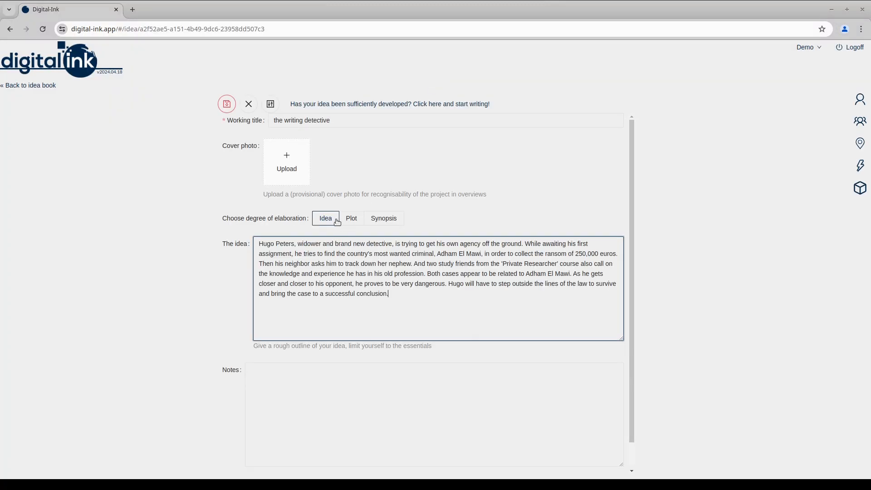
Upload writing-detective.jpg as the cover photo of the detective idea.
left_click(298, 166)
left_click(294, 113)
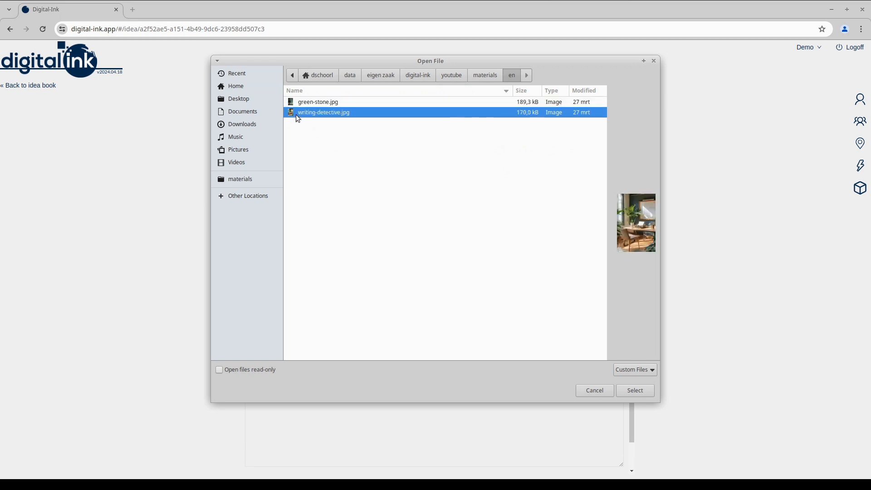
left_click(642, 393)
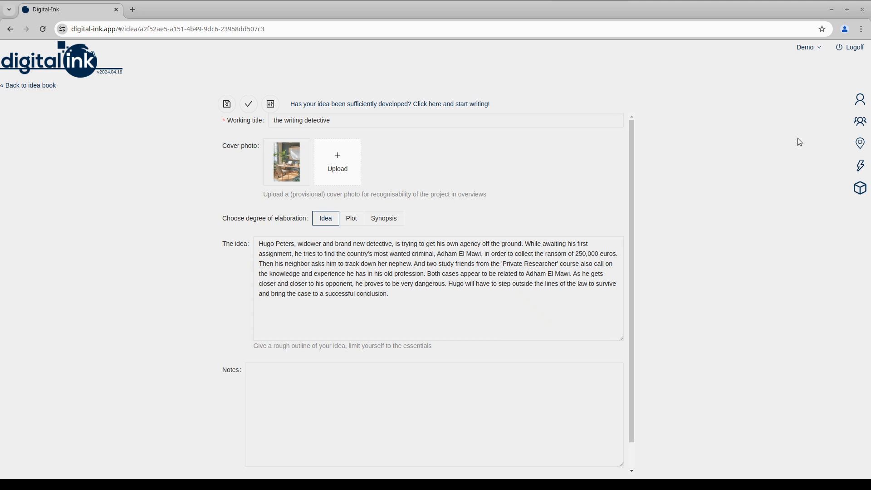
Add a new character named Hugo with gender Male and age 40.
left_click(860, 99)
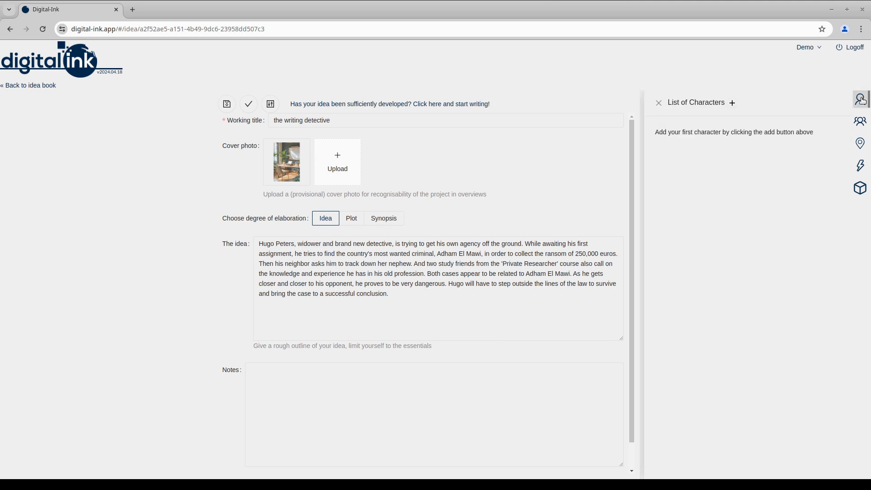
left_click(732, 104)
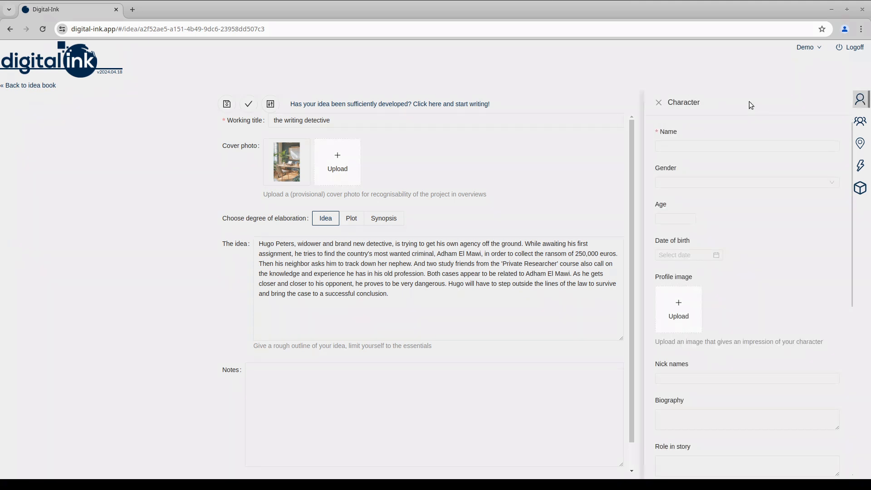
left_click(681, 147)
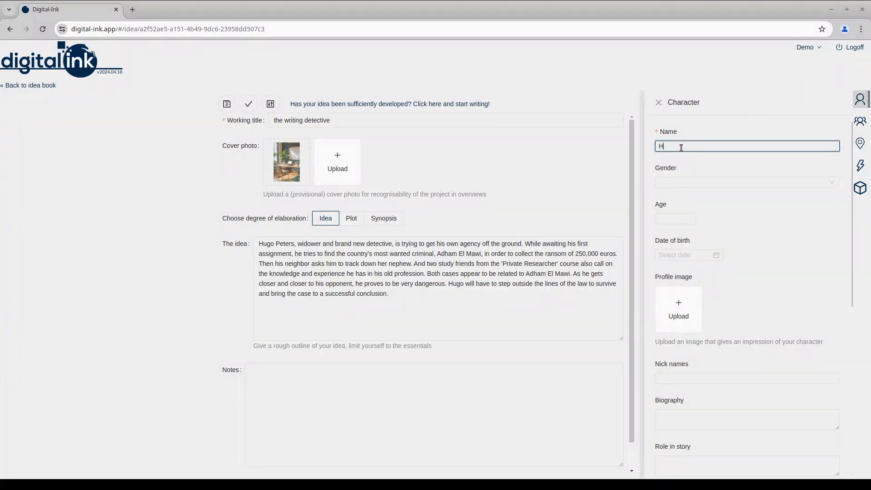
left_click(681, 182)
left_click(670, 199)
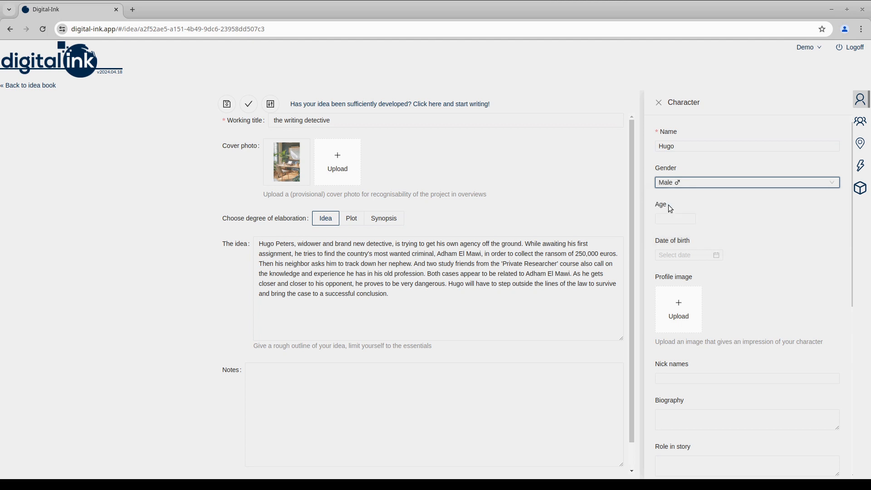
scroll(669, 208, "down", 1)
left_click(669, 202)
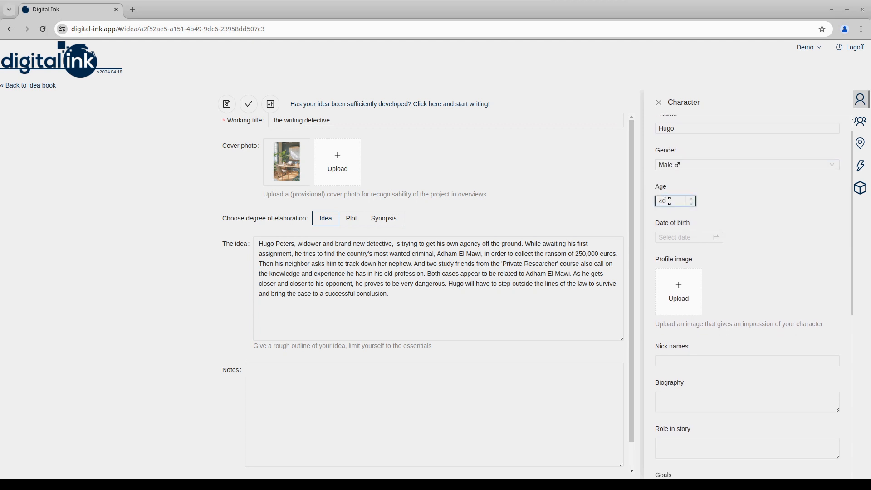
Upload Hugo.jpg as the profile image, fill in the character's descriptive fields through character development, and save the character.
left_click(679, 295)
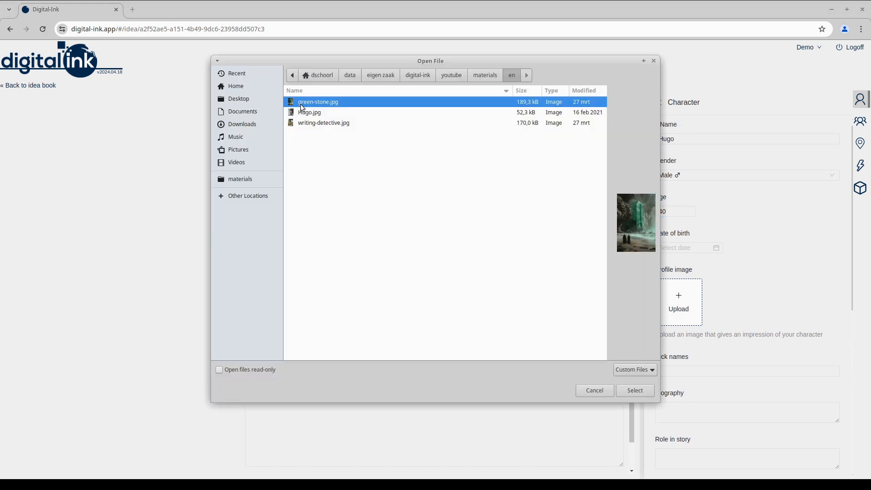
left_click(308, 113)
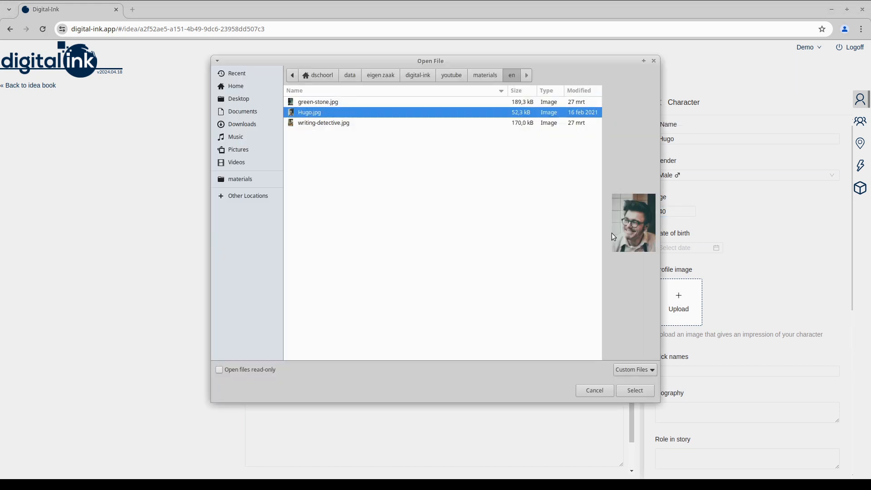
left_click(635, 391)
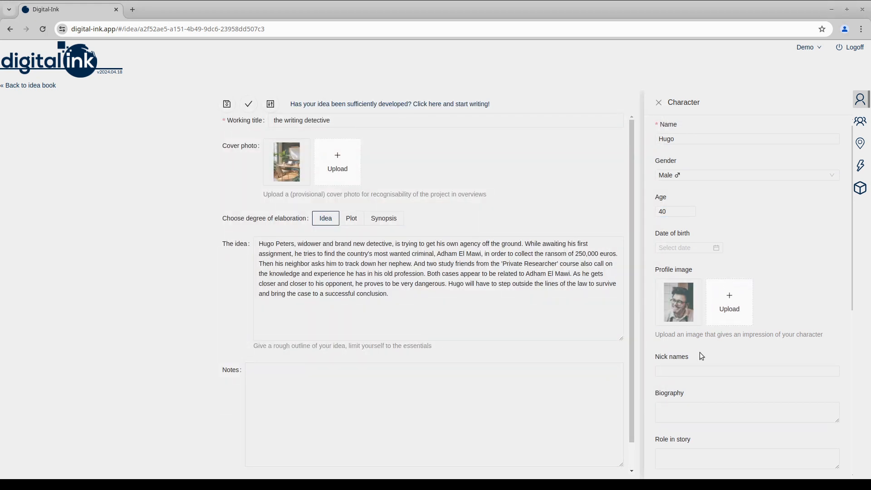
scroll(700, 352, "down", 9)
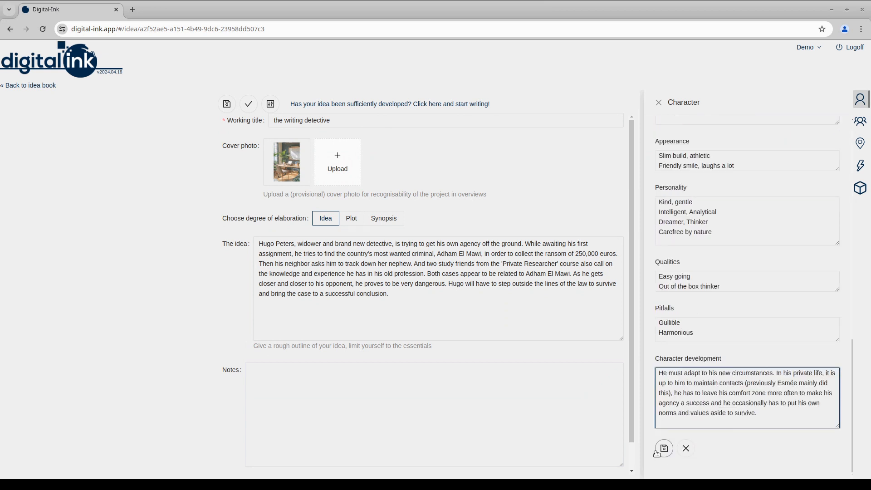
left_click(664, 448)
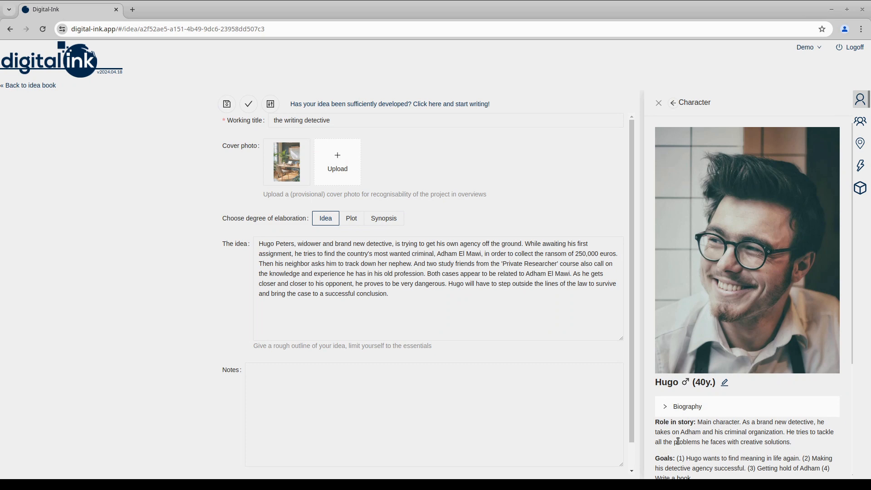
Review the saved character's profile with its biography expanded, then return to the character list and close it.
scroll(704, 361, "down", 2)
left_click(665, 317)
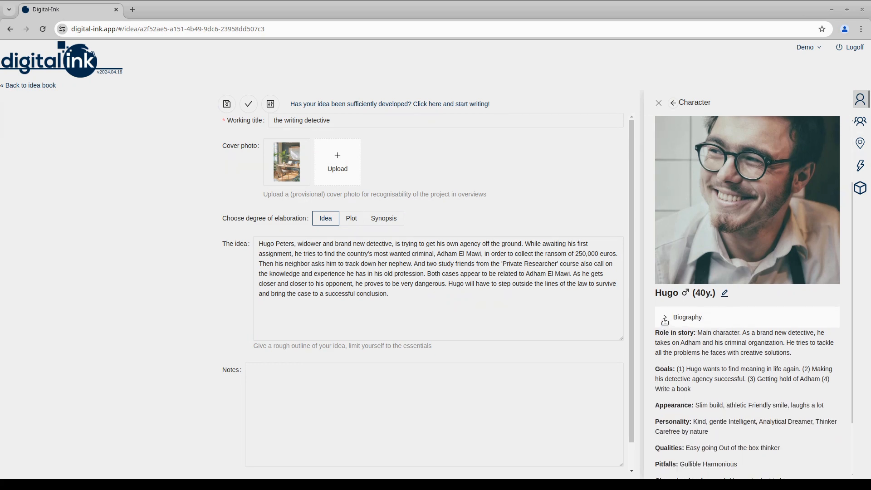
scroll(671, 344, "down", 5)
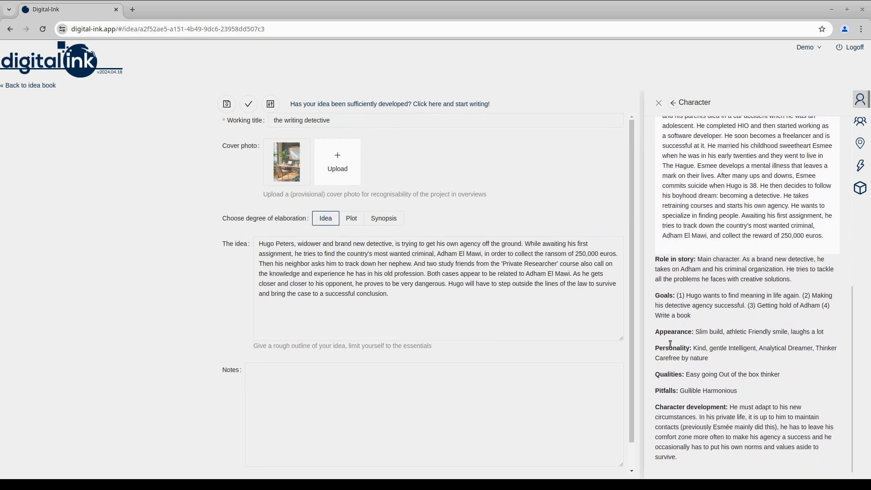
scroll(670, 344, "up", 7)
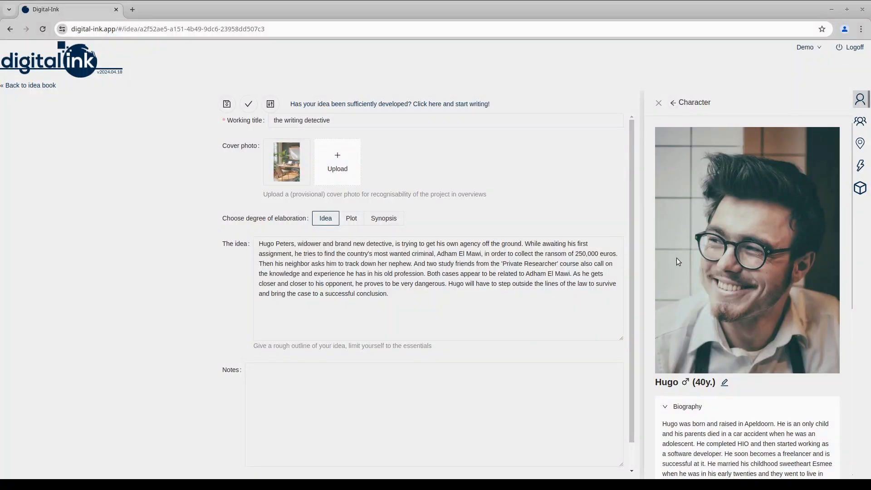
left_click(675, 103)
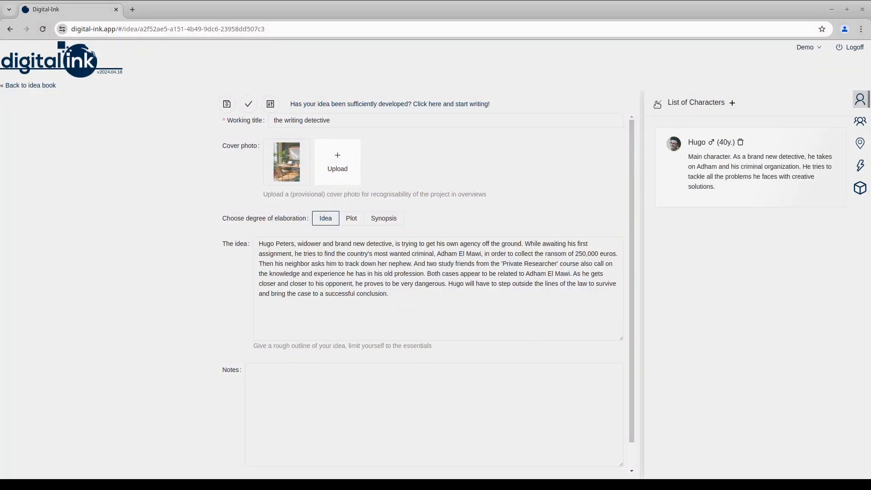
left_click(658, 104)
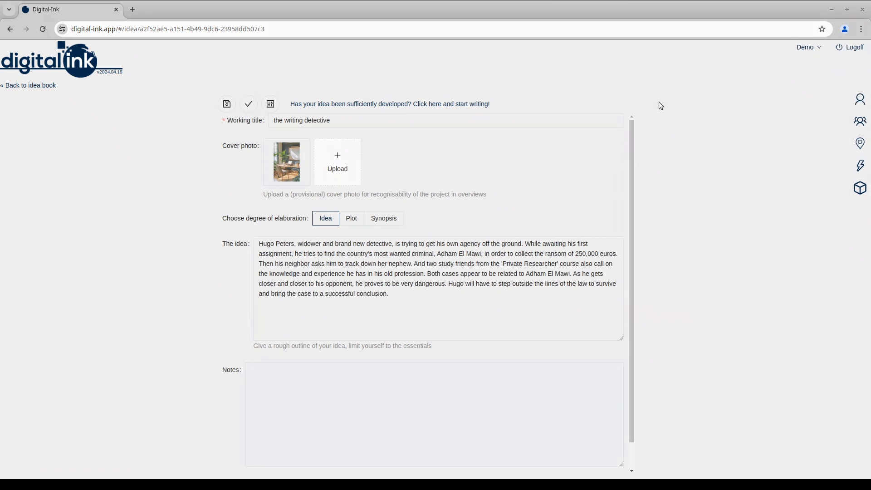
Look at the Plot and Synopsis degrees of elaboration, then open the Plot designer for the idea.
left_click(349, 223)
left_click(392, 225)
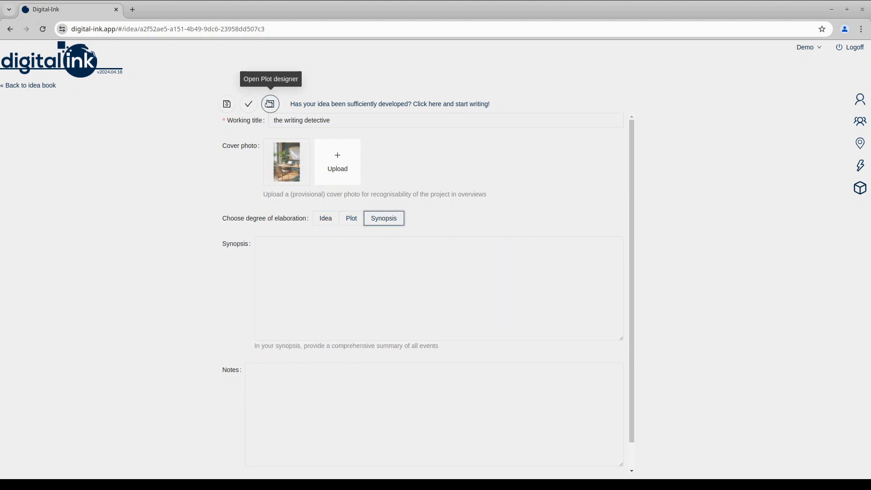
left_click(270, 104)
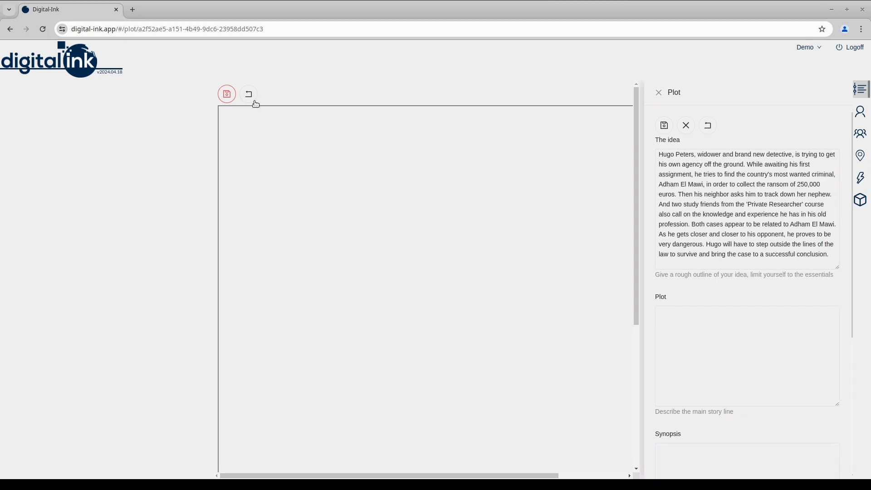
Add a storyline titled "Find El Mawi" to the plot canvas and fill in its background and summary.
double_click(253, 130)
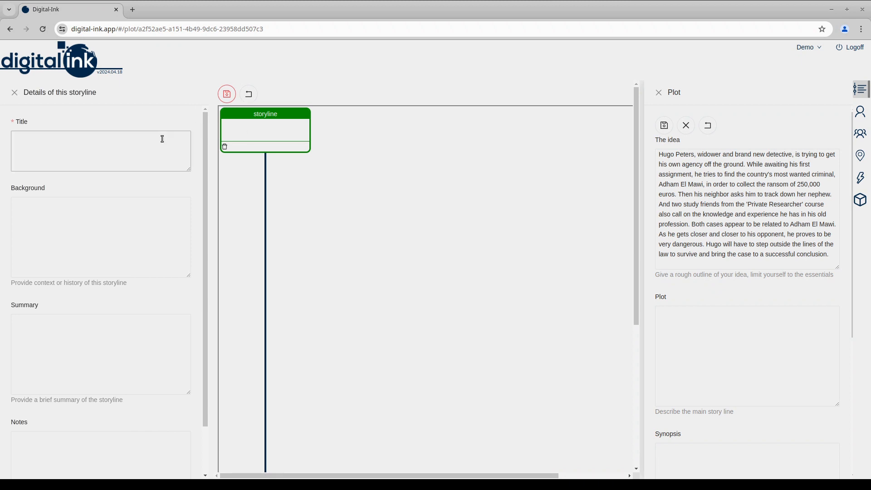
left_click(97, 148)
type("Find El Mawi")
left_click(67, 215)
type("Adham El Mawi is the most wanted criminal in the Netherlands, cocaine king and suspected of many liquidations within and outside the criminal circuit. A reward of 250,000 euros has been offered for tips leading to his arrest. In anticipation of his first paid case and to test his investigative skills, Hugo sets out to track down Adham, the man who doesn't want to be found.")
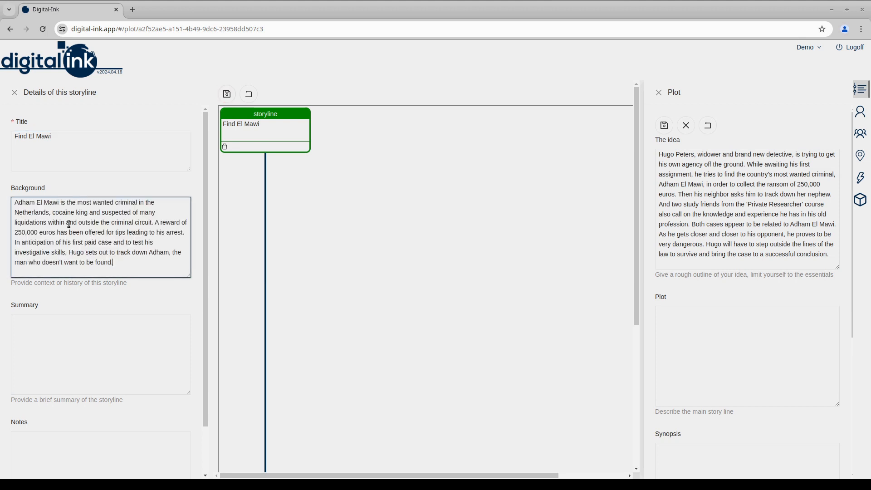
left_click(41, 340)
key("ctrl+v")
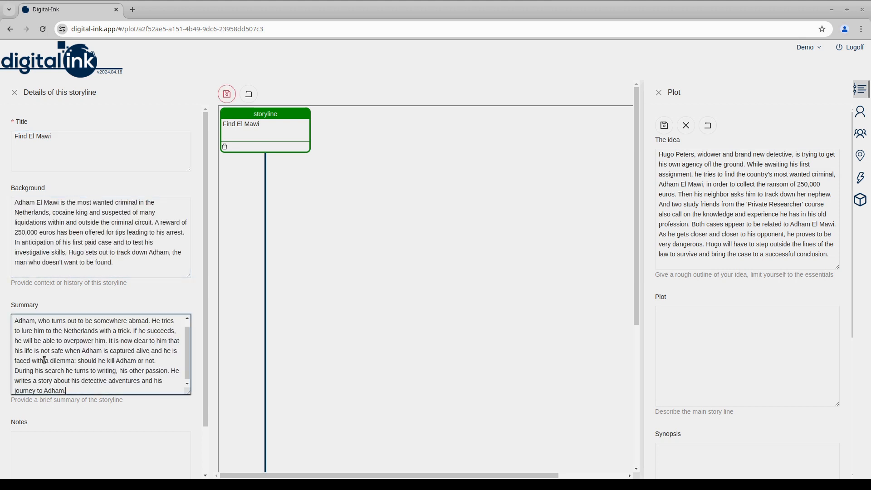
Add a plot card under the storyline with recap "Hugo tries to map out his circle of childhood friends to find a clue" and describe its events.
left_click(242, 179)
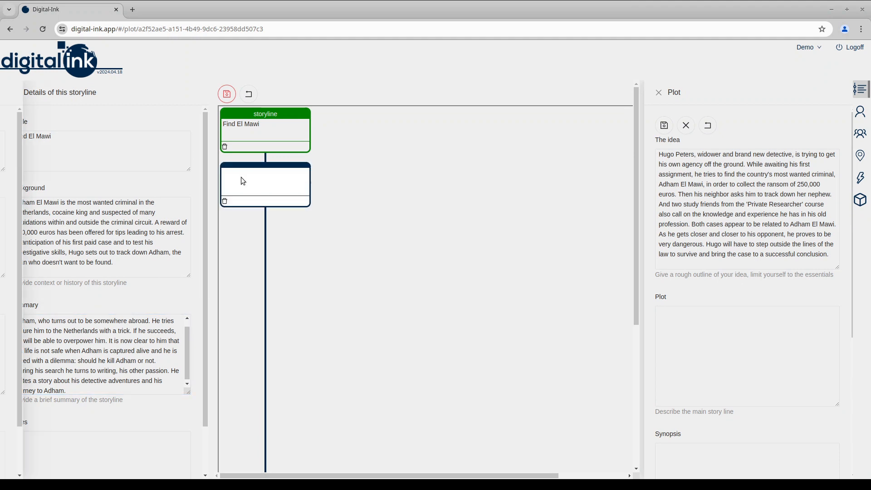
left_click(107, 153)
type("Hugo tries to map out his circle of childhood friends to find a clue")
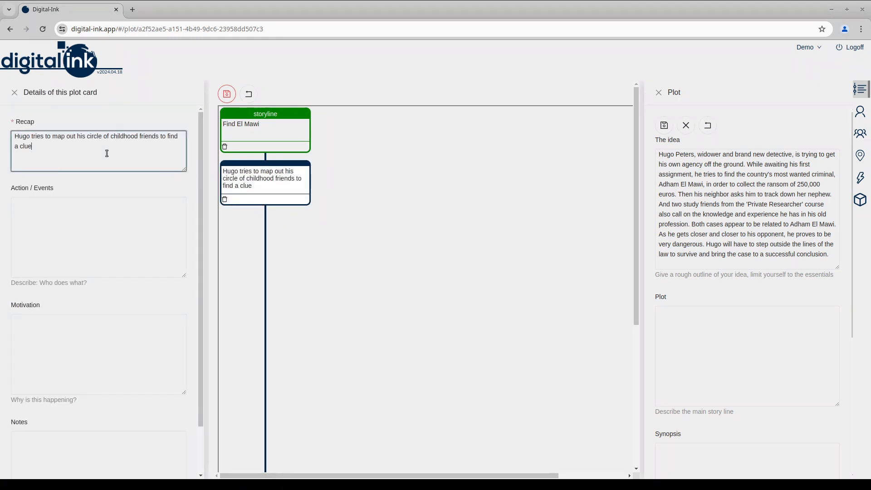
left_click(59, 216)
type("Hugo tries to find out which school Adham went to and, through an excuse (reunion), to find out who was in his class and therefore potentially still with him.")
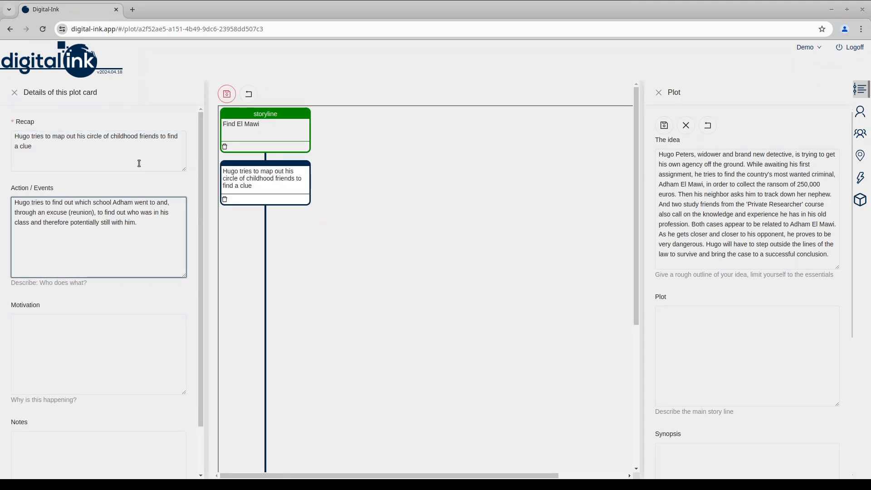
Move the "Find El Mawi" storyline to the second column of the plot canvas, then return to the idea.
left_click_drag(267, 112, 385, 119)
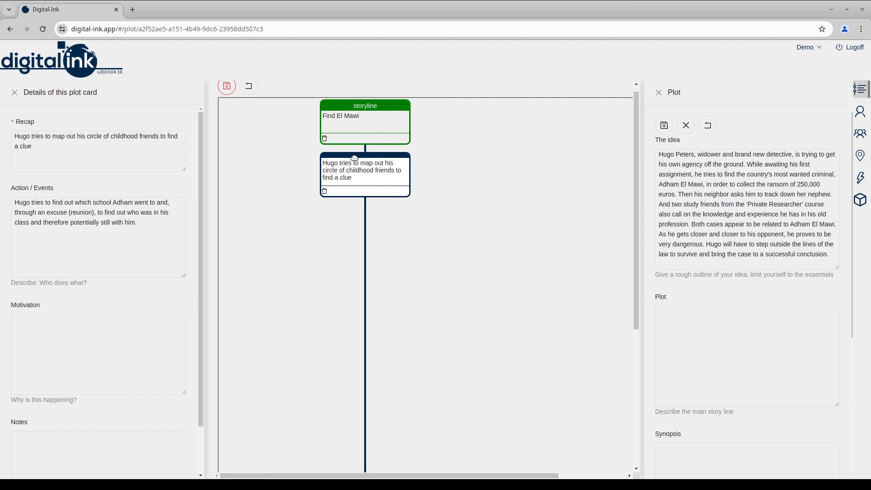
mouse_move(354, 158)
left_mouse_down()
mouse_move(355, 269)
mouse_move(349, 153)
left_mouse_up()
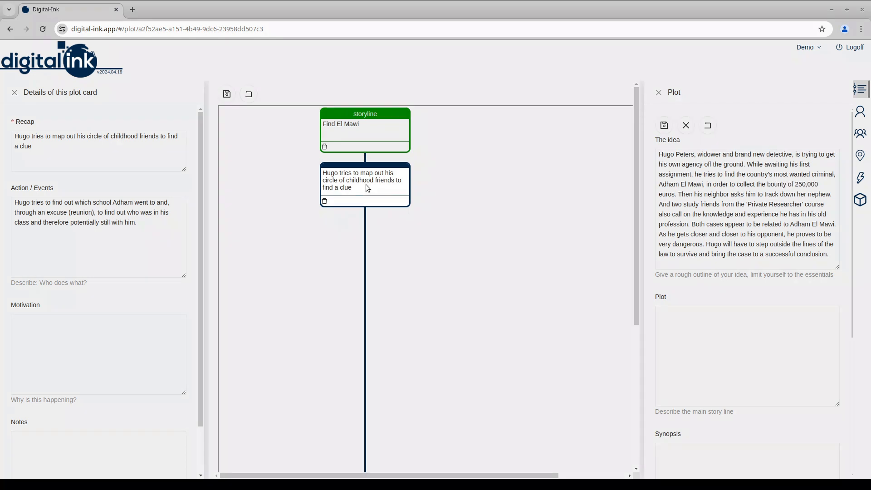
left_click(13, 93)
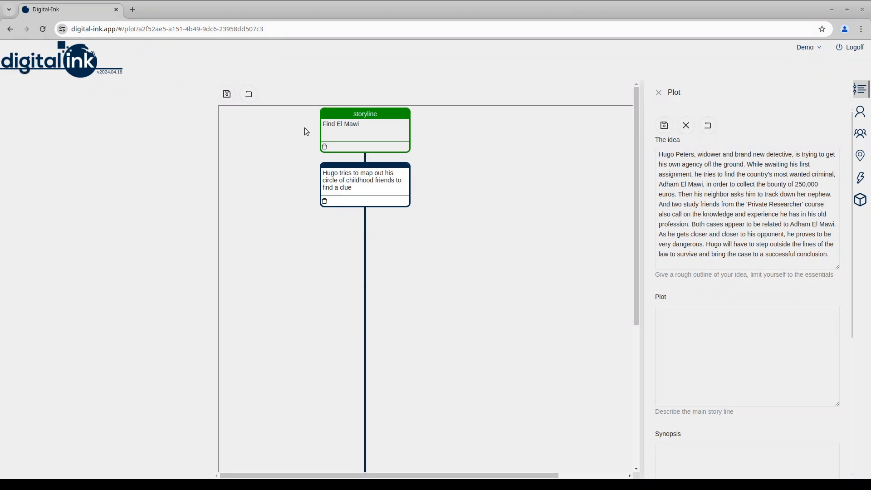
left_click(367, 130)
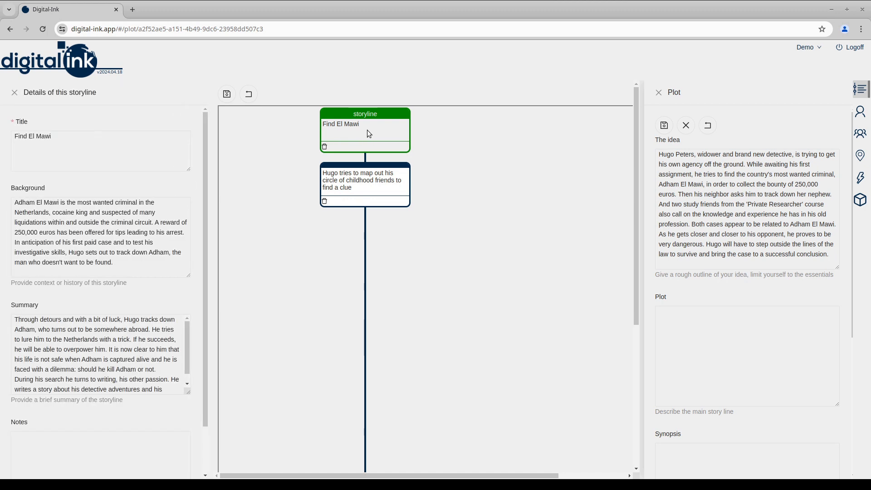
left_click(248, 94)
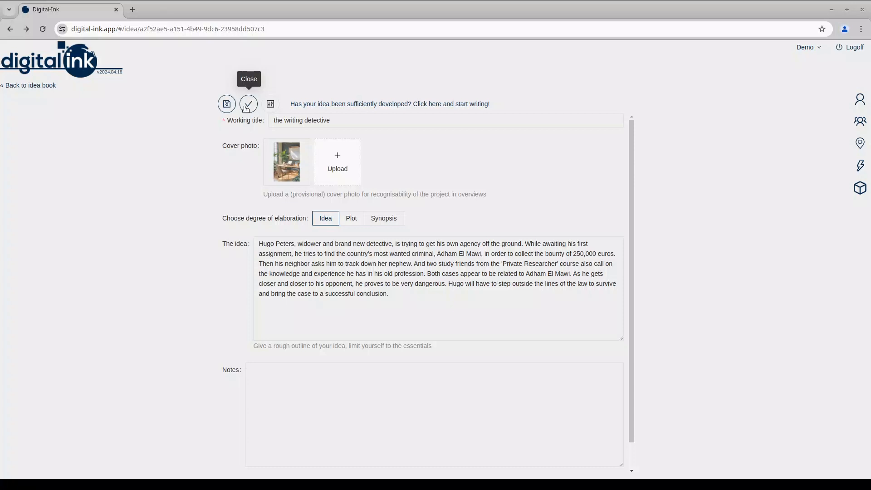
Convert the idea "the writing detective" into a writing project with language English and type Novel.
left_click(437, 105)
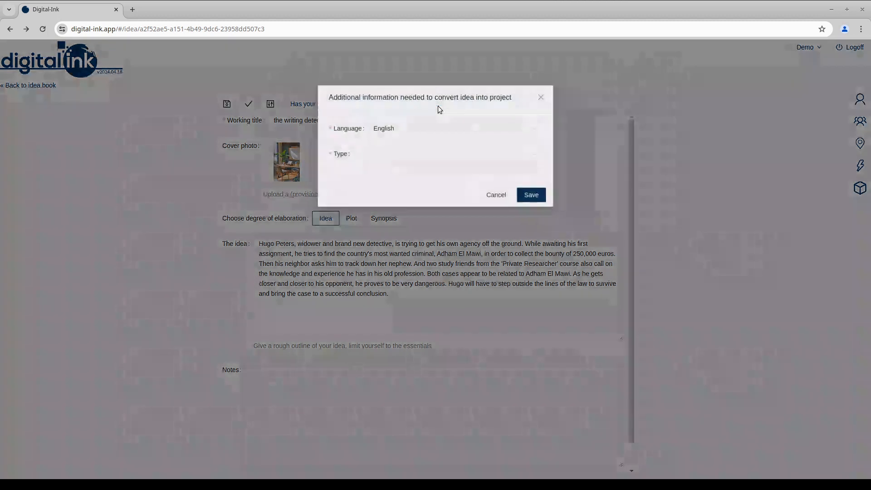
left_click(423, 128)
scroll(420, 171, "down", 3)
scroll(421, 171, "up", 15)
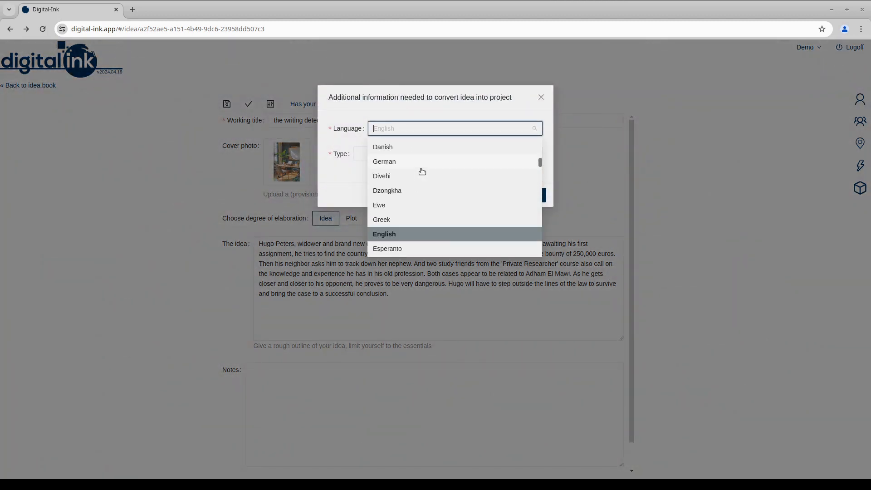
scroll(421, 171, "down", 10)
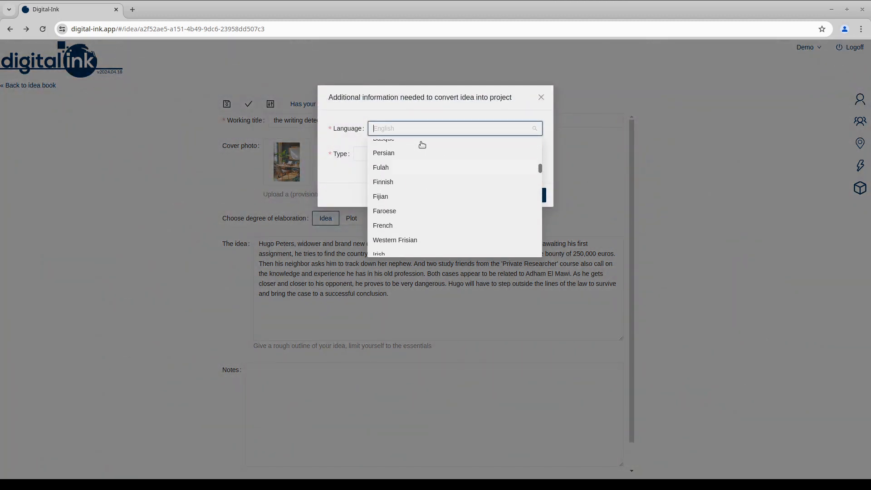
left_click(420, 127)
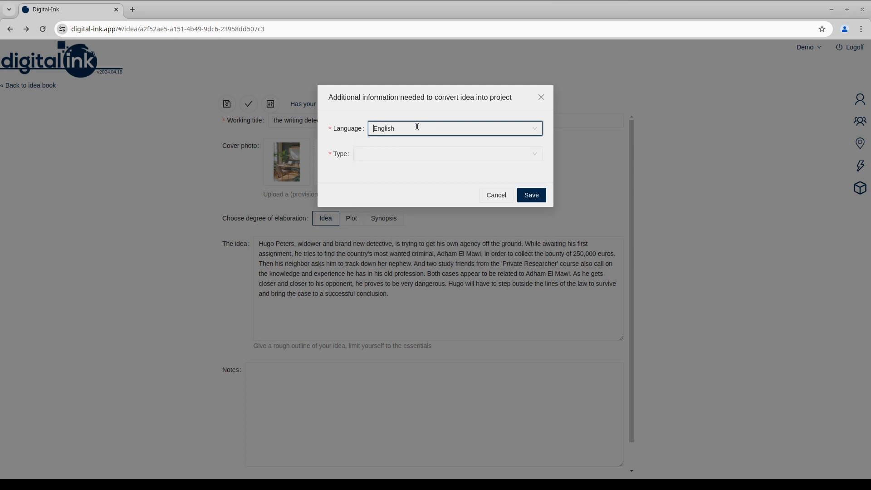
left_click(381, 155)
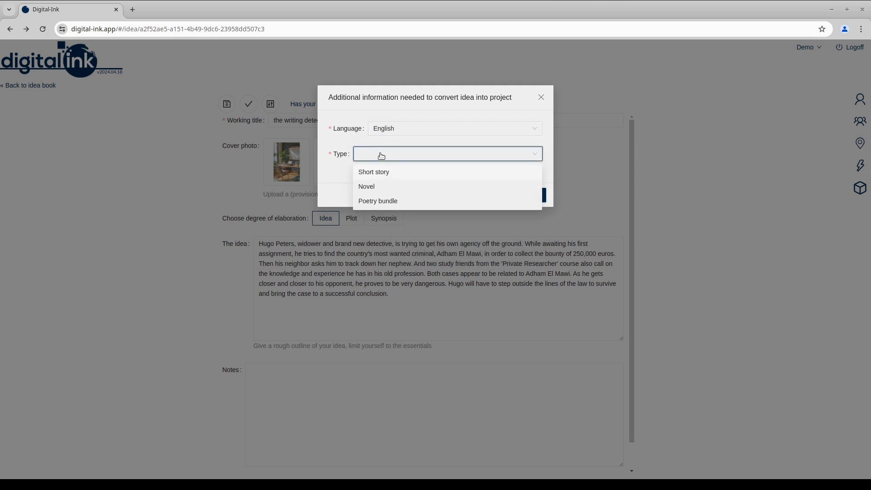
left_click(367, 187)
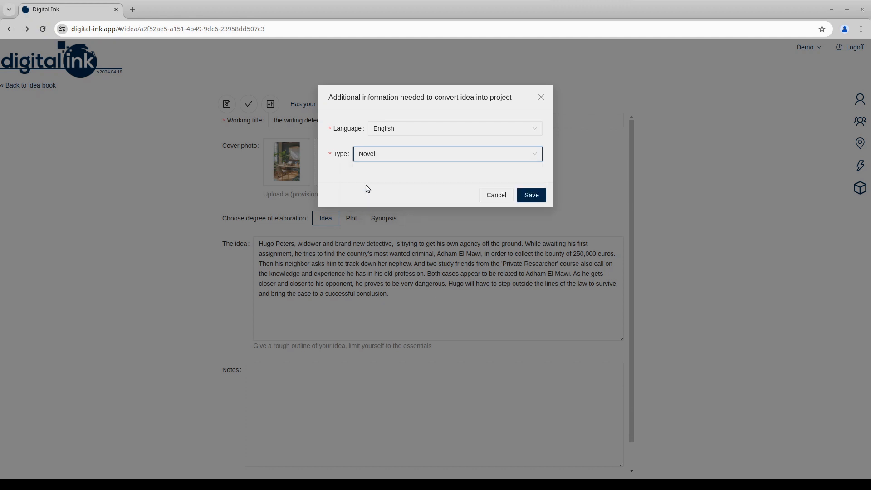
left_click(531, 196)
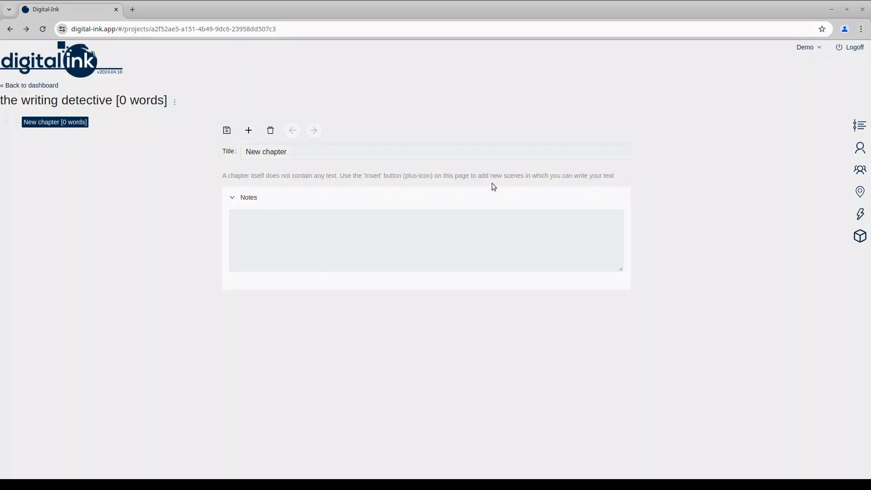
Review the project's storylines in the Plot designer alongside its character list, then return to the project.
left_click(860, 125)
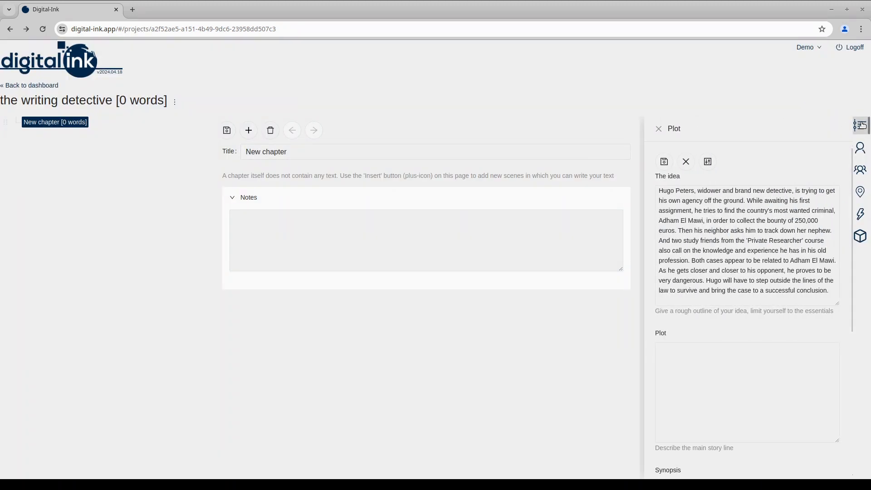
left_click(707, 161)
left_click(860, 112)
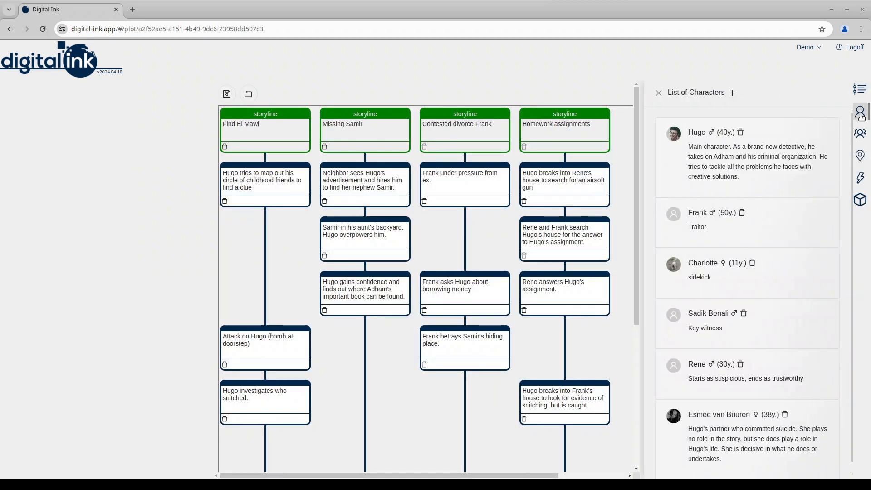
left_click(860, 91)
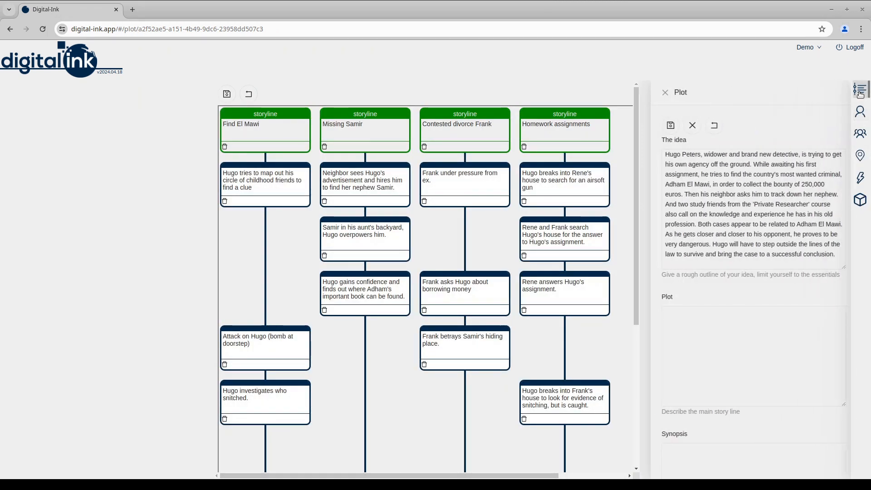
left_click(713, 128)
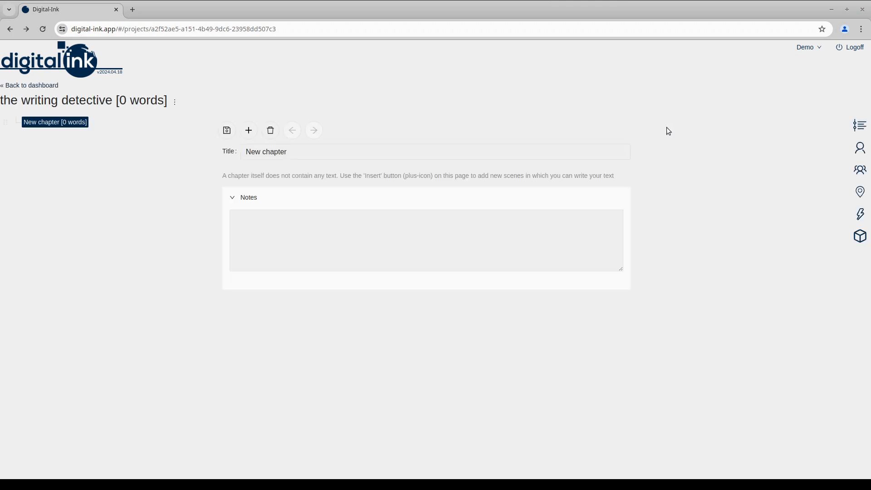
Rename the new chapter as "The gun" and paste the chapter's summary into its notes.
left_click(535, 154)
key("ctrl+a")
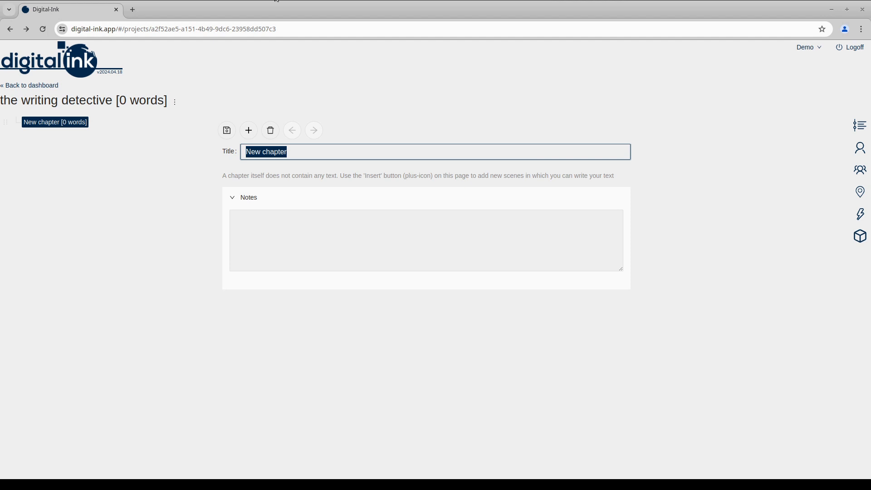
type("The gun")
left_click(268, 238)
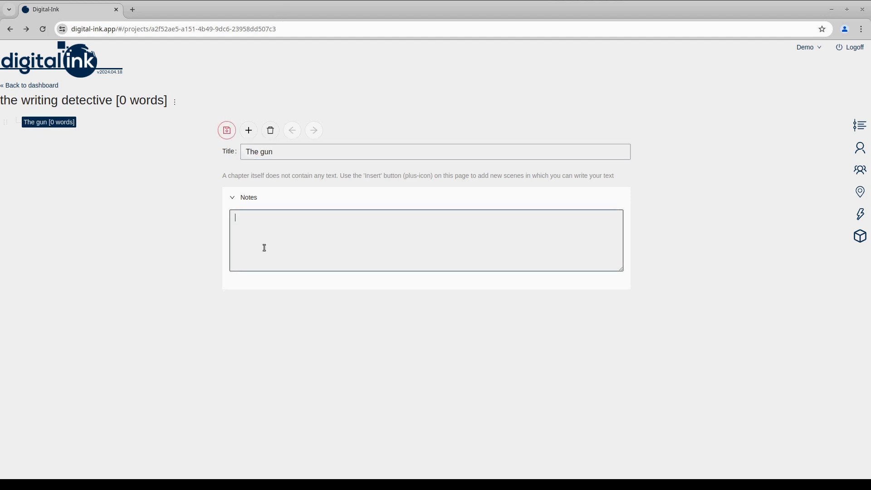
key("ctrl+v")
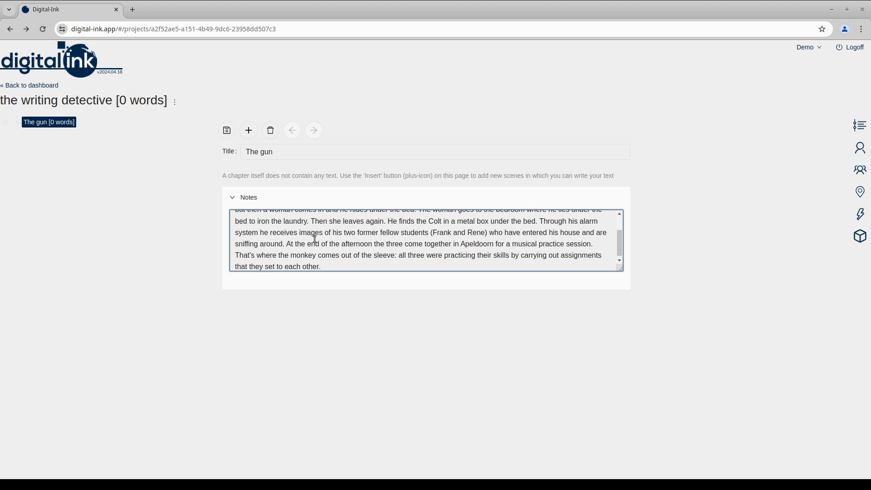
Insert a scene titled "Trespassing" in the chapter "The gun" and paste in its text.
left_click(248, 132)
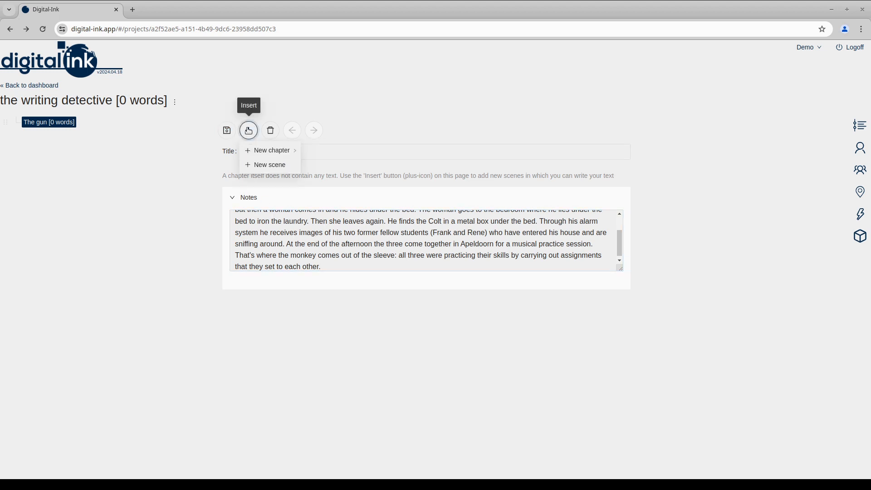
left_click(267, 166)
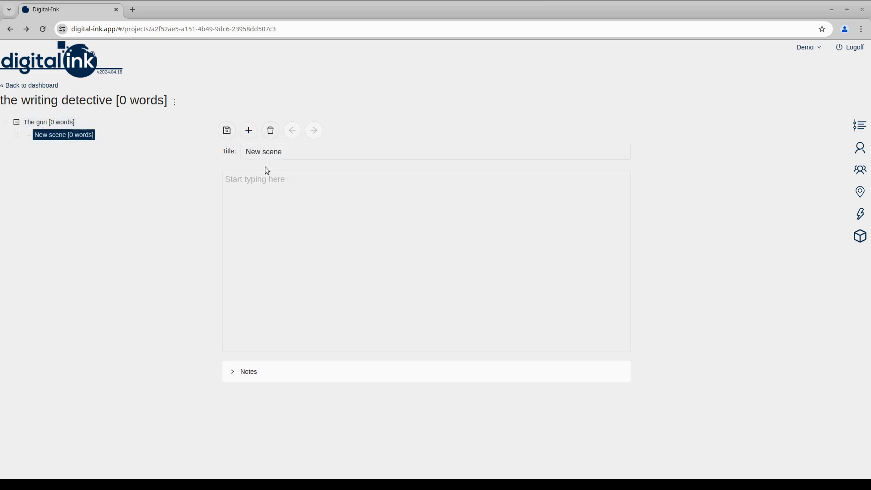
left_click(294, 156)
triple_click(300, 156)
type("Trespassing")
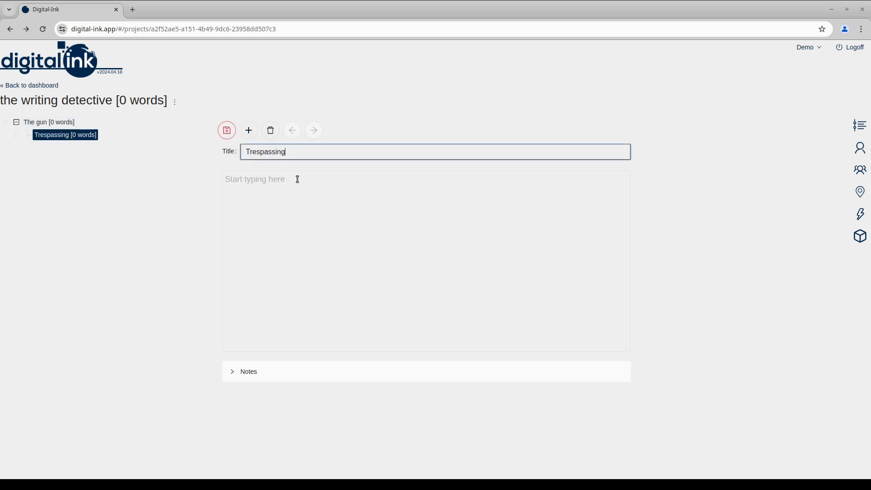
left_click(298, 179)
key("ctrl+v")
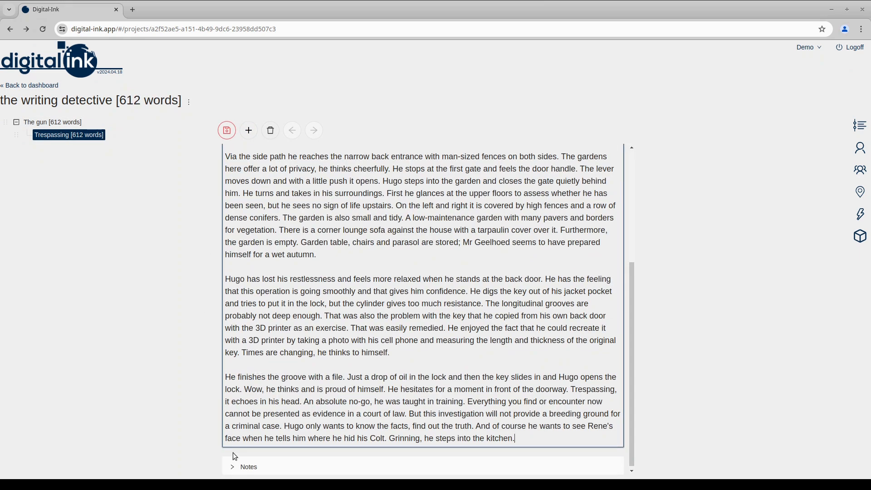
Add the note "Tuesday September 24, 2019" to the "Trespassing" scene.
left_click(234, 467)
scroll(270, 418, "down", 2)
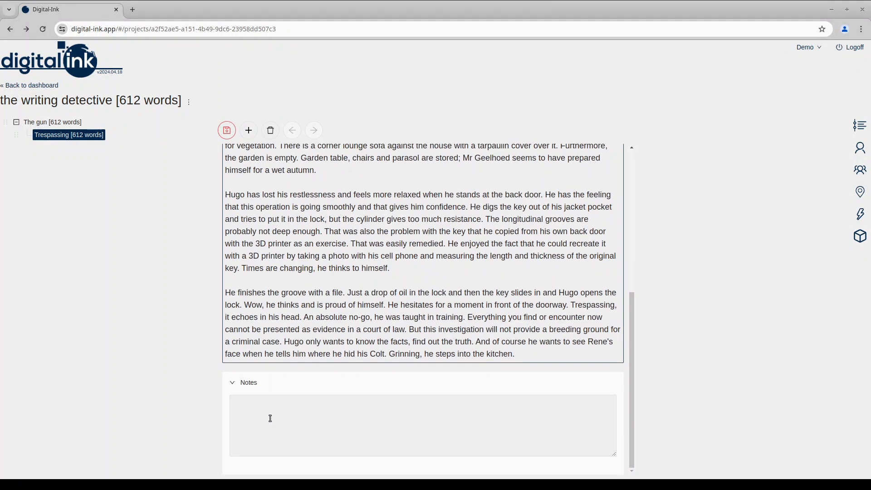
left_click(280, 427)
type("Tuesday September 24, 2019")
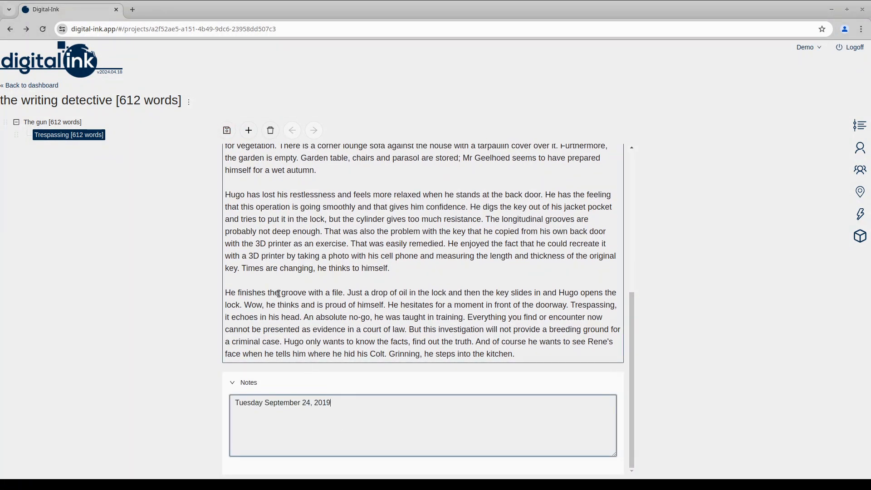
Insert a scene titled "An unexpected visitor" after "Trespassing" and paste in its text.
left_click(250, 132)
mouse_move(262, 152)
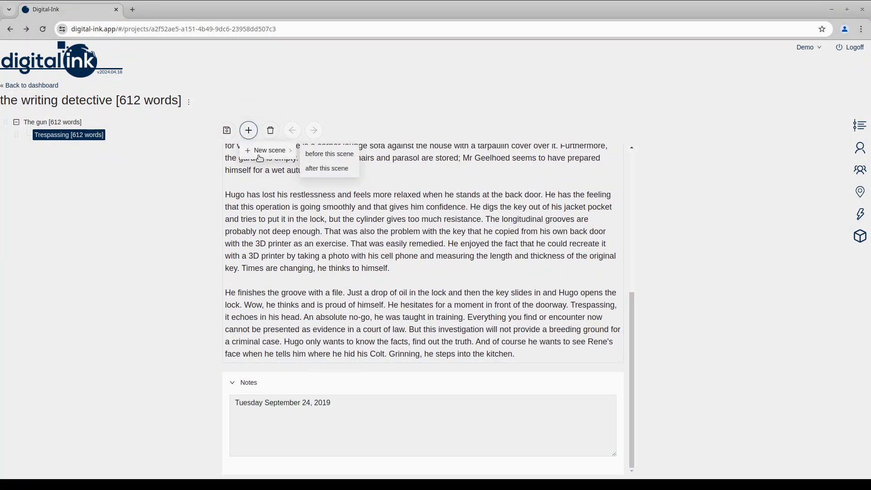
left_click(328, 170)
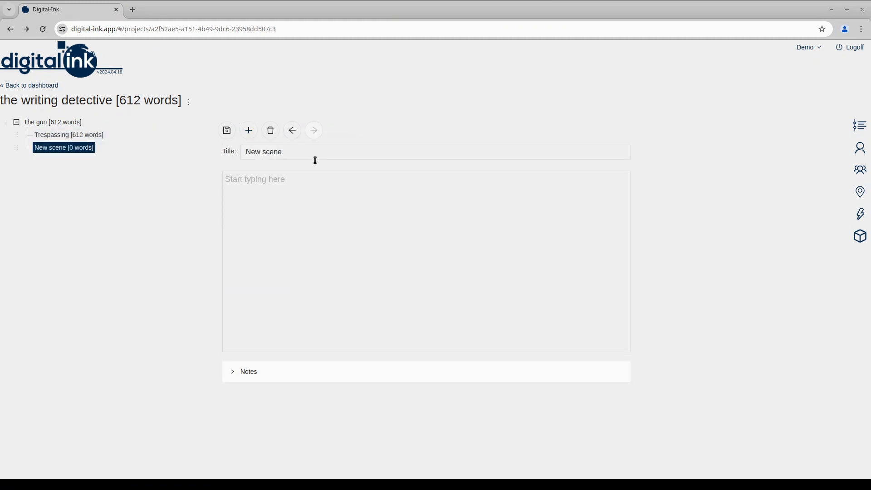
triple_click(321, 155)
type("An unexpected visitor")
left_click(294, 192)
key("ctrl+v")
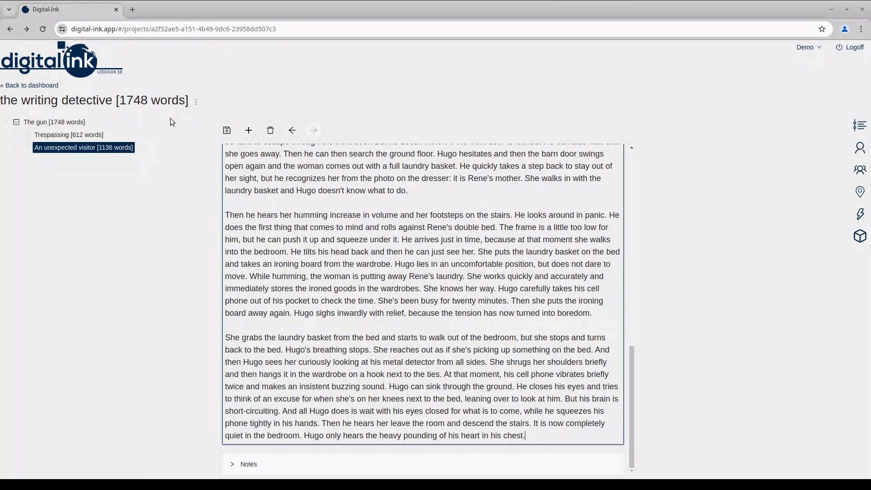
Insert a new chapter after the chapter "The gun".
left_click(249, 130)
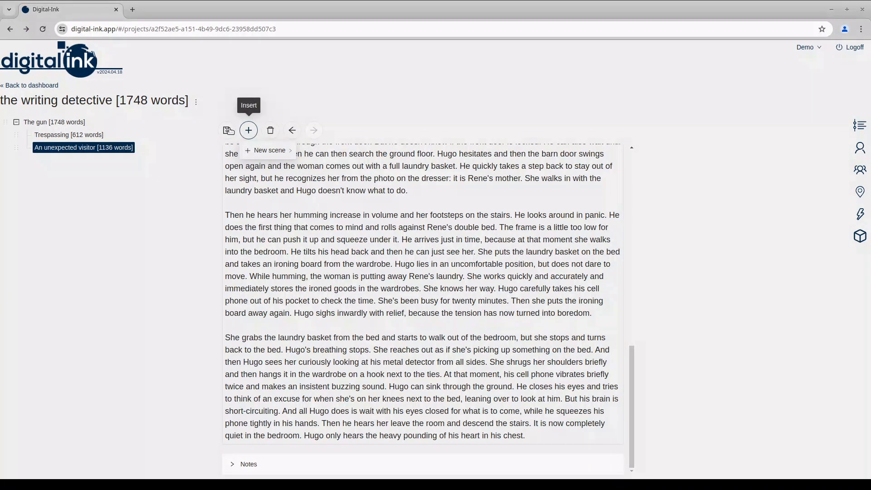
left_click(54, 123)
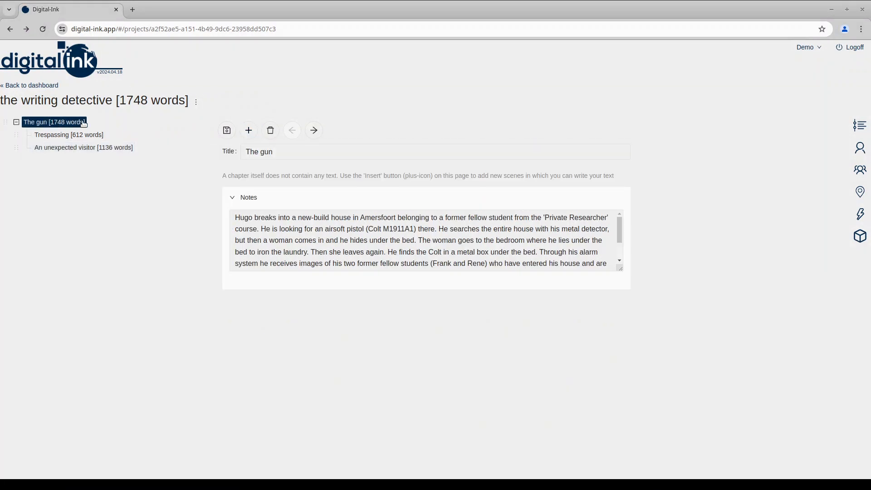
left_click(248, 130)
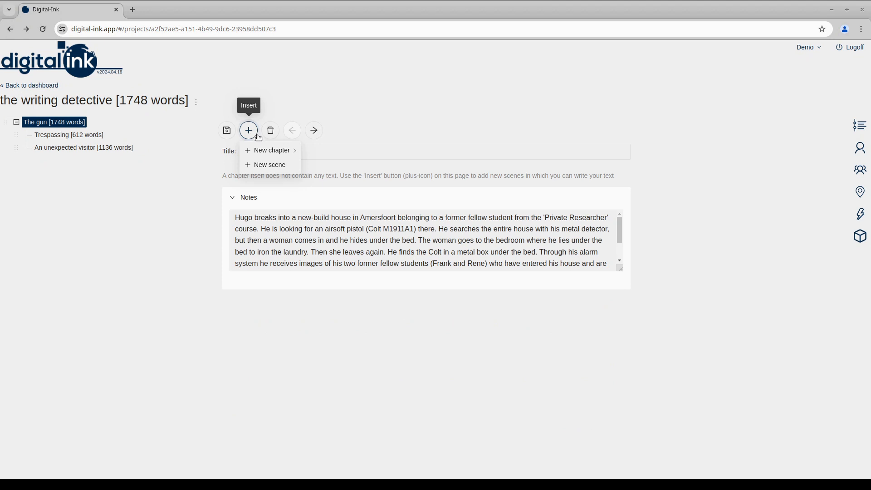
mouse_move(271, 154)
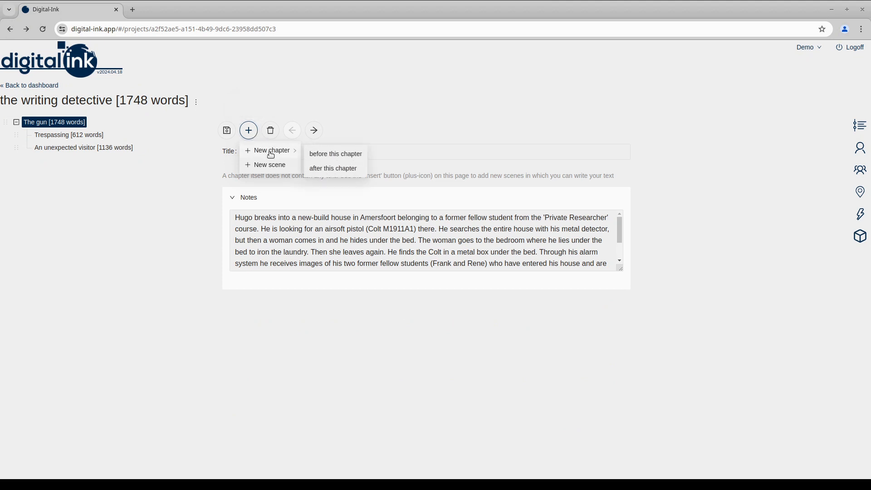
left_click(334, 169)
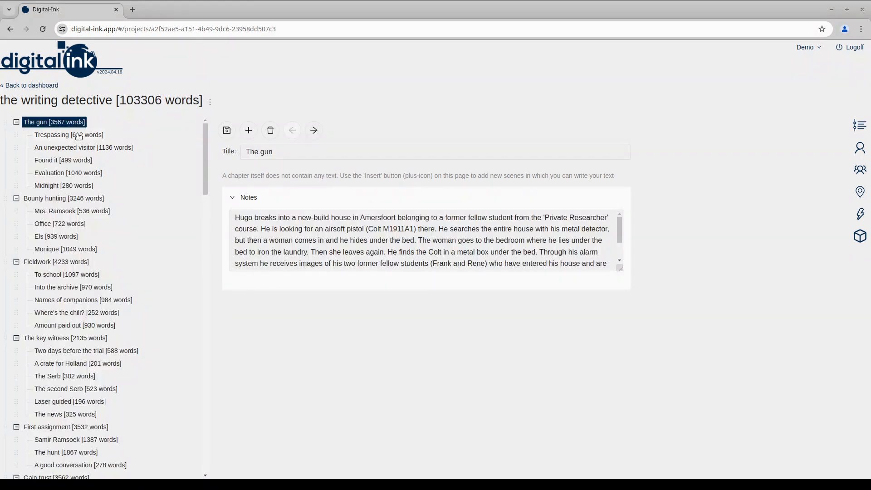
Move the scene "Trespassing" to directly after "Office" in the chapter "Bounty hunting", and move that chapter before "The gun".
left_click_drag(75, 137, 52, 233)
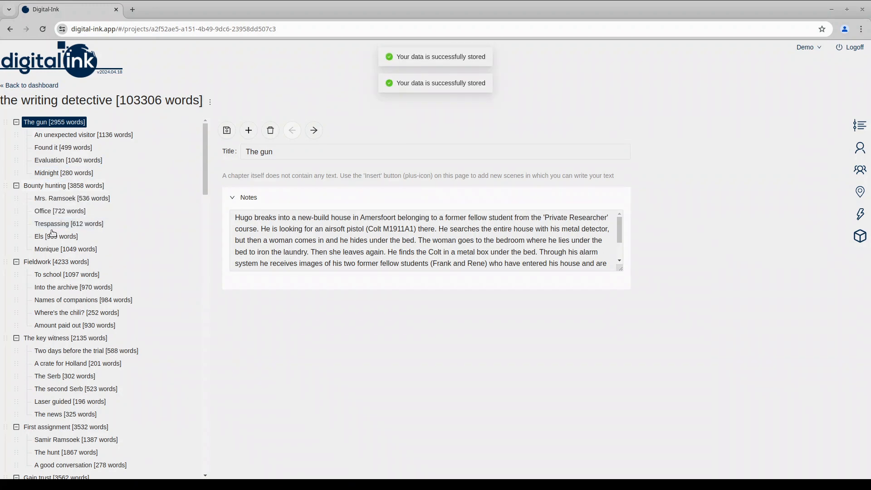
left_click(48, 190)
left_click_drag(49, 191, 53, 121)
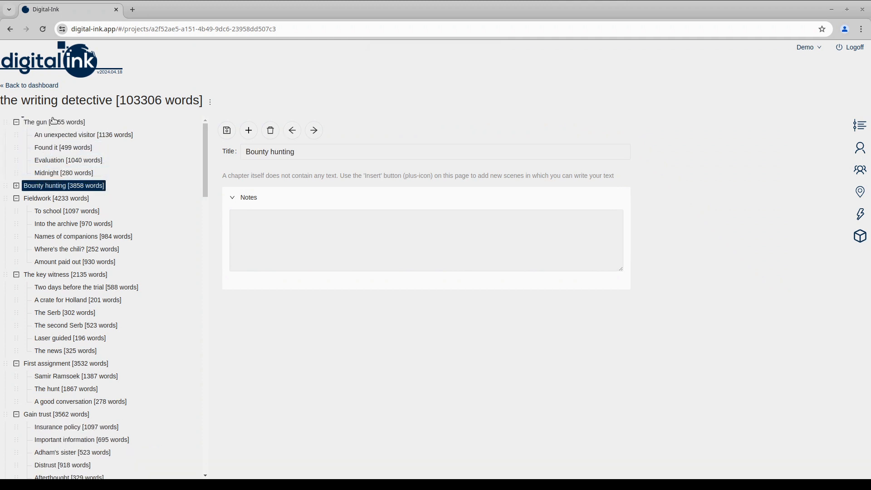
left_click(17, 123)
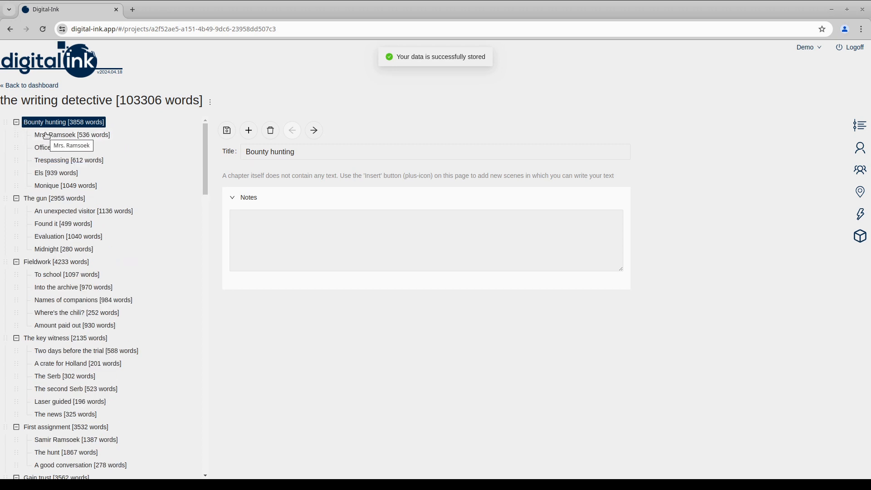
Export the project "the writing detective" as a .docx document.
left_click(212, 103)
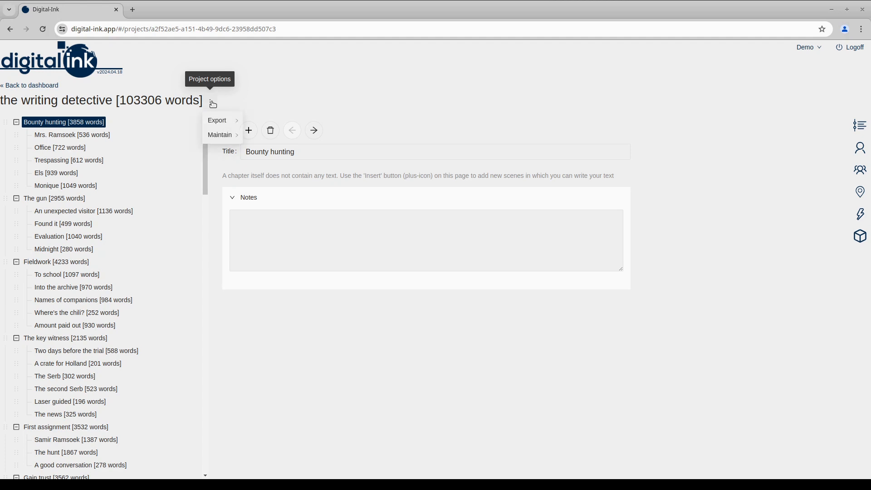
mouse_move(217, 119)
left_click(270, 125)
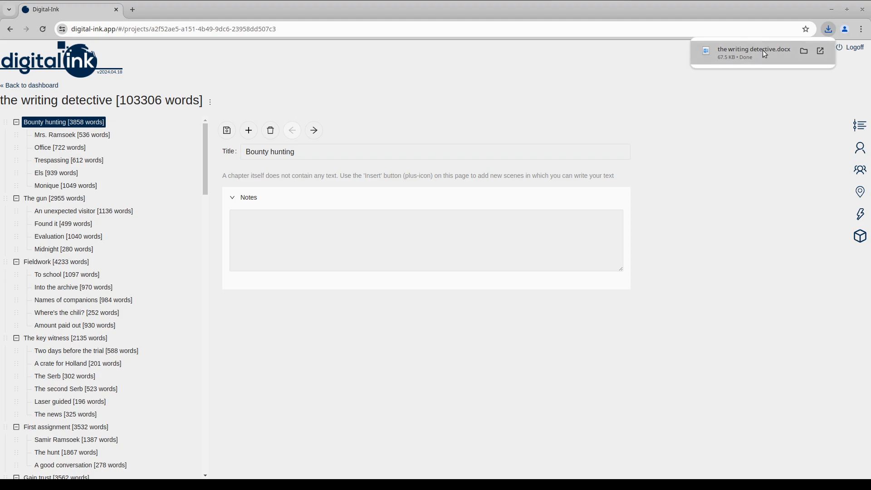
Open the exported "the writing detective.docx" in LibreOffice Writer and look through the first pages of the manuscript.
left_click(760, 54)
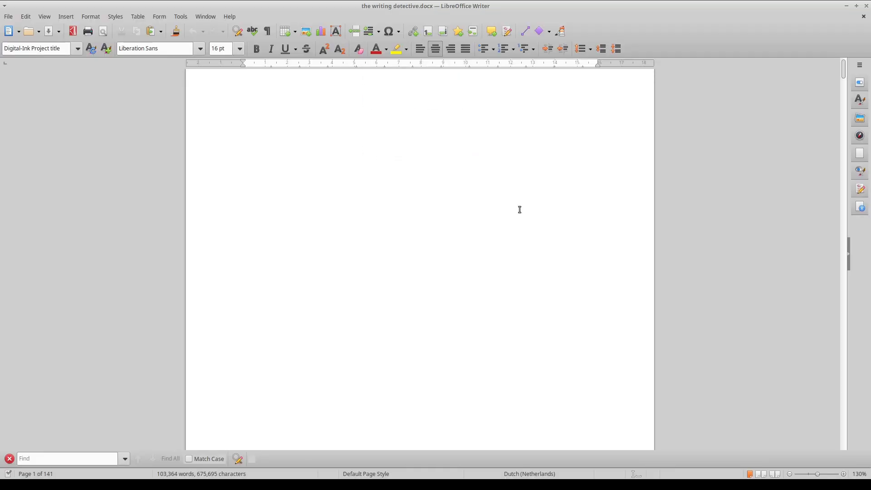
scroll(520, 209, "down", 20)
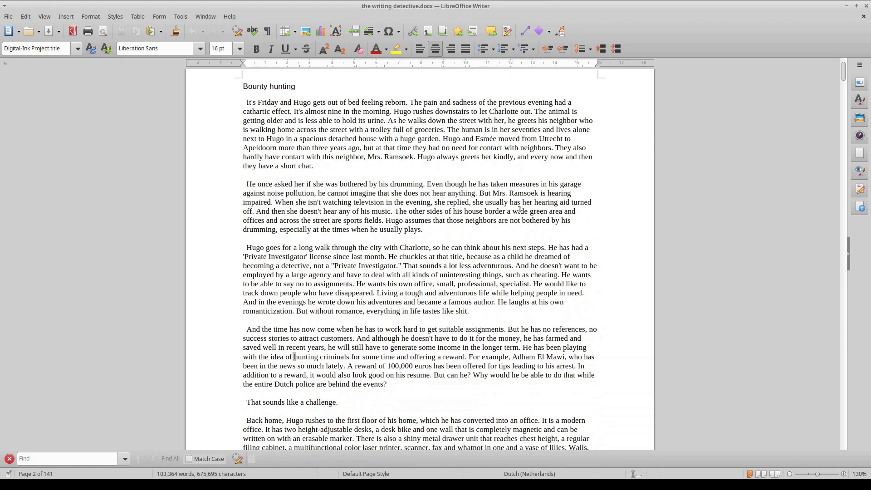
scroll(517, 210, "down", 20)
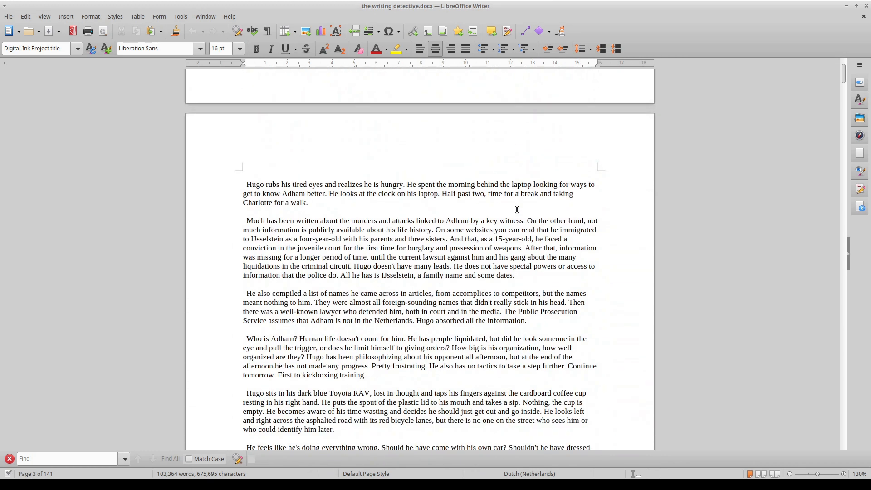
scroll(517, 210, "down", 20)
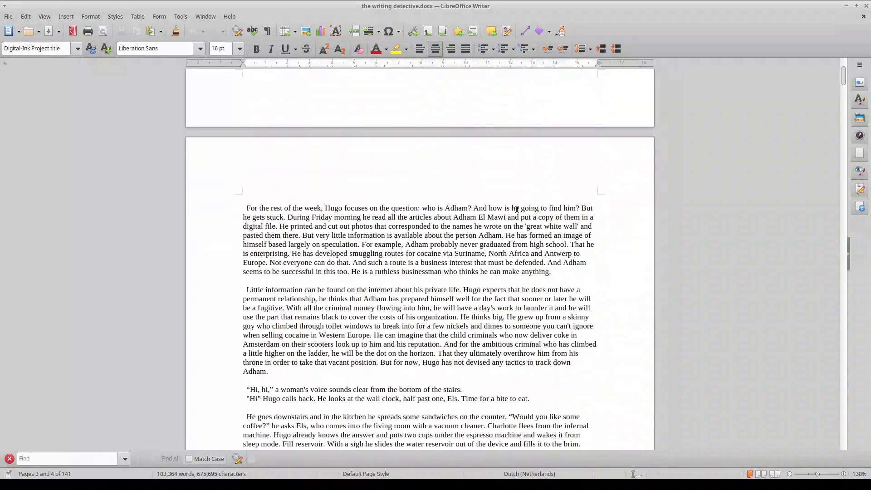
scroll(517, 210, "down", 5)
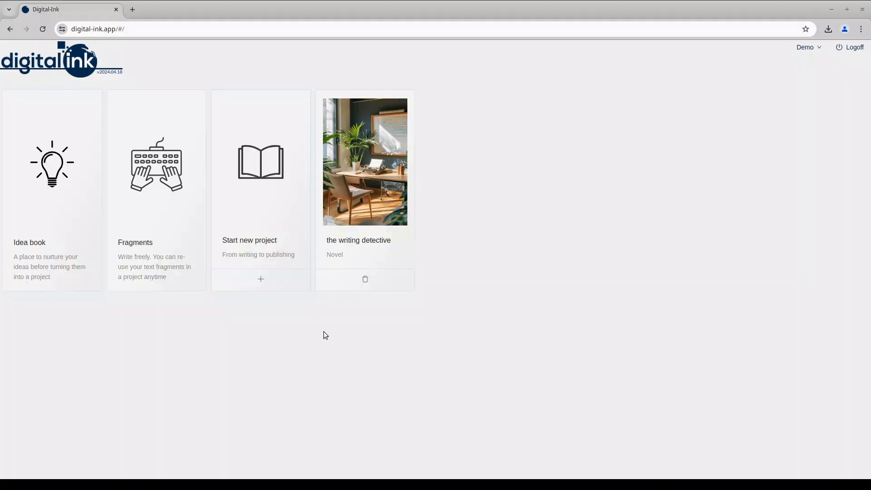